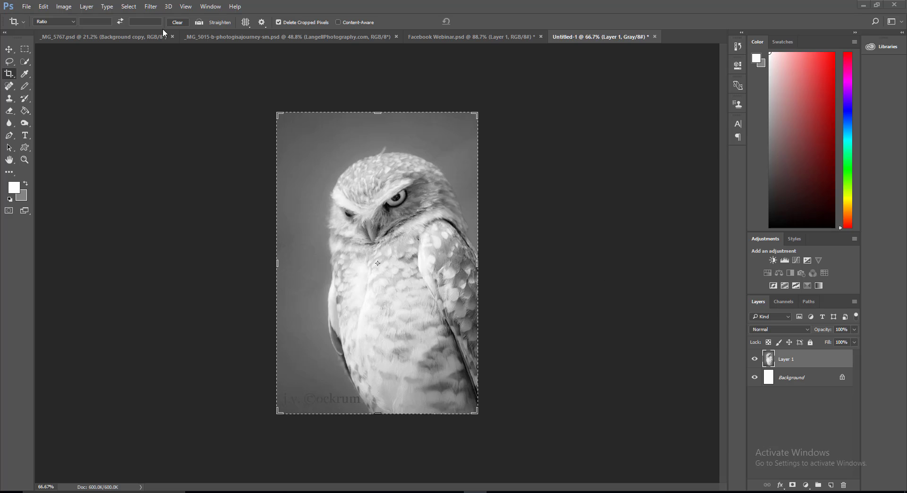
- Flatten the image and duplicate the Background layer
left_click(87, 7)
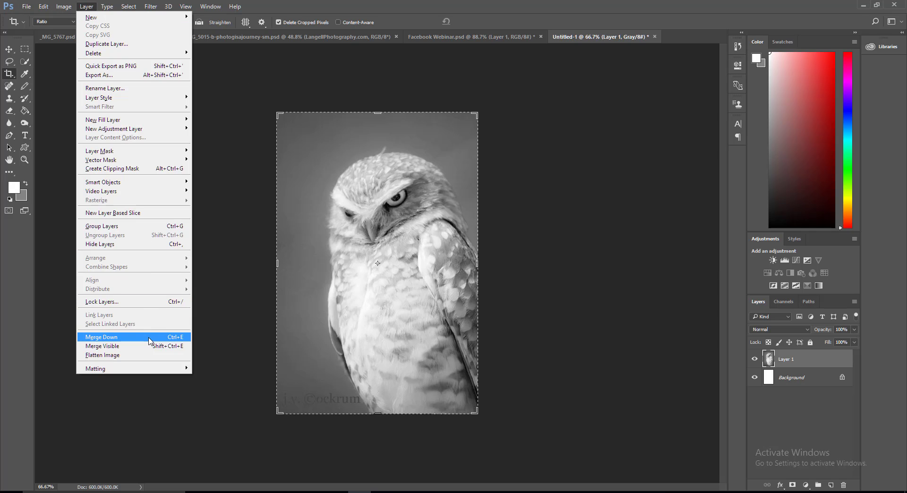
left_click(157, 361)
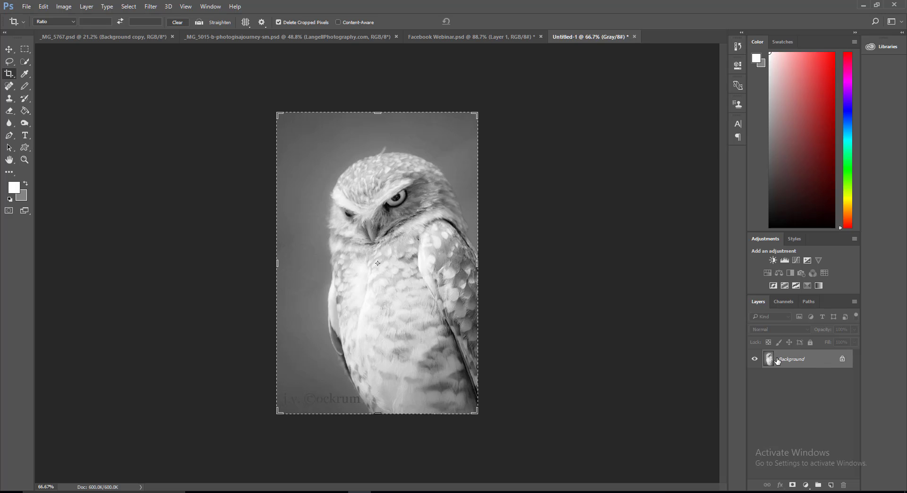
left_click_drag(786, 362, 831, 485)
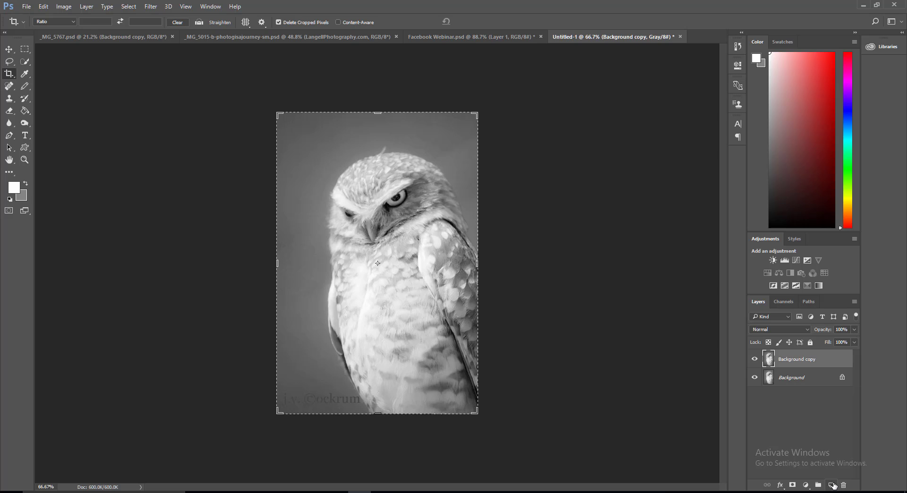
right_click(798, 361)
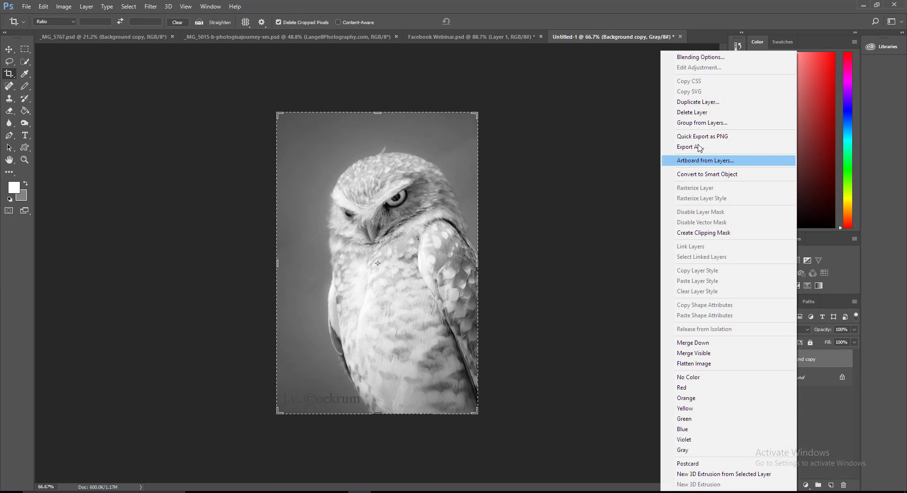
left_click(592, 149)
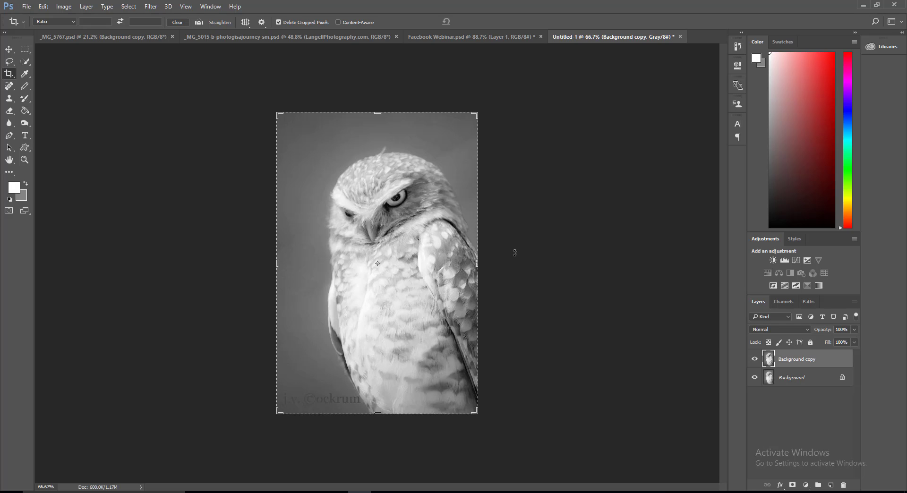
- Open the Camera Raw Filter for the Background copy layer
left_click(10, 149)
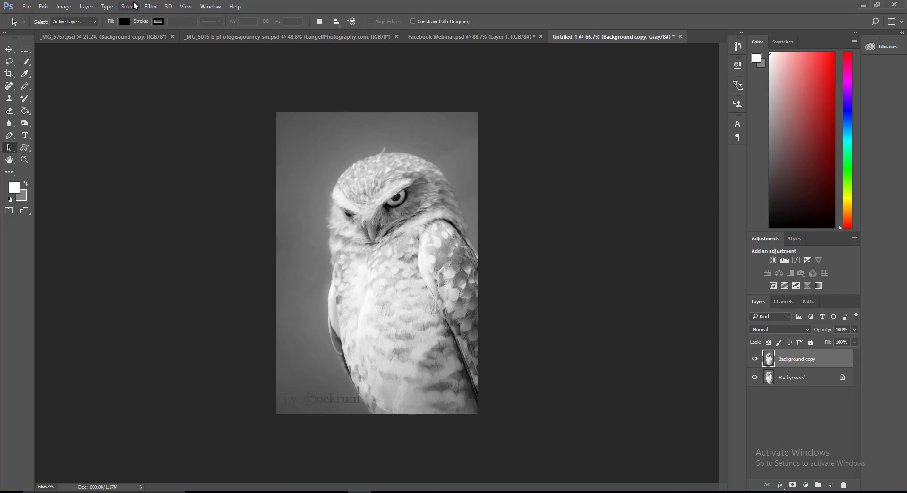
left_click(151, 6)
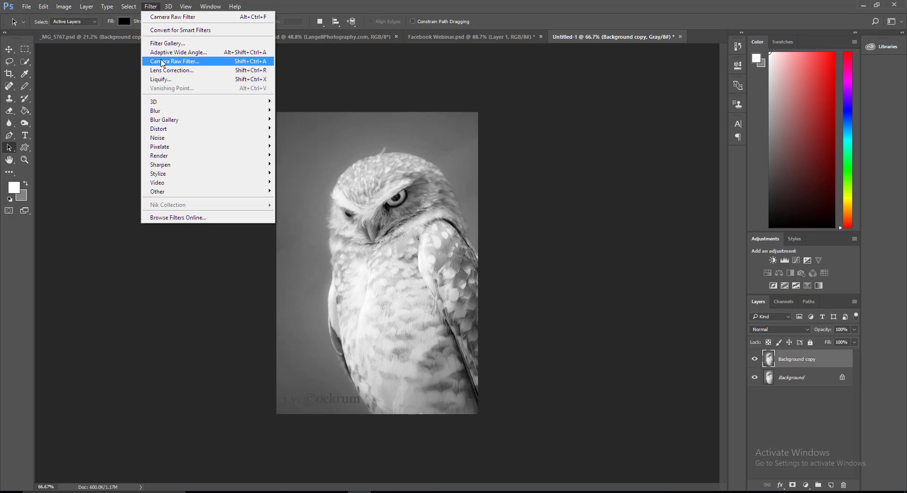
left_click(162, 62)
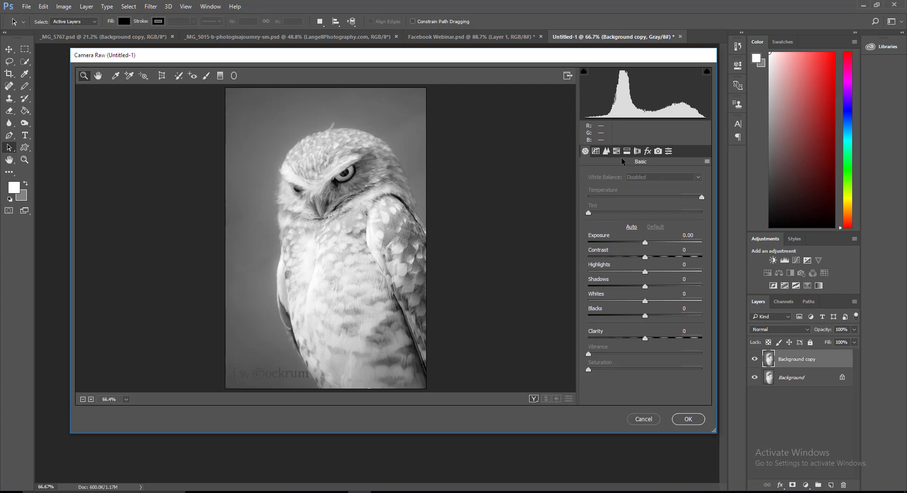
left_click(645, 272)
left_click_drag(646, 273, 570, 282)
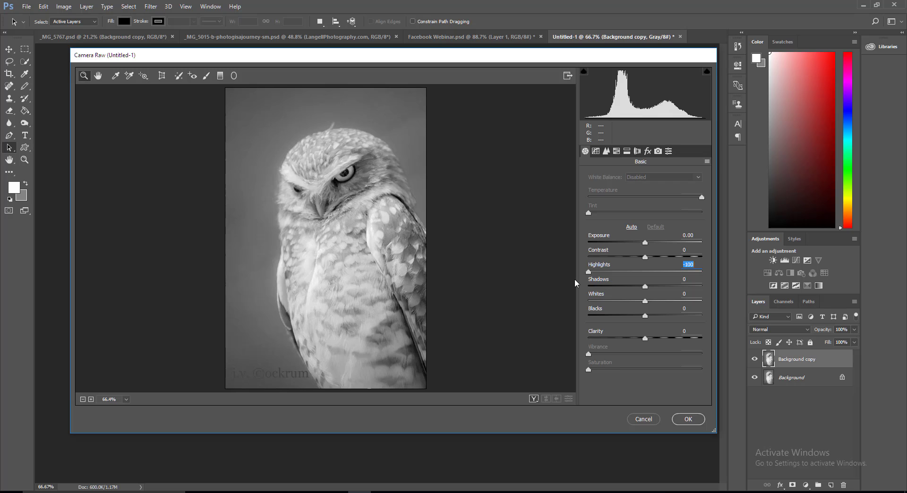
left_click_drag(588, 272, 649, 279)
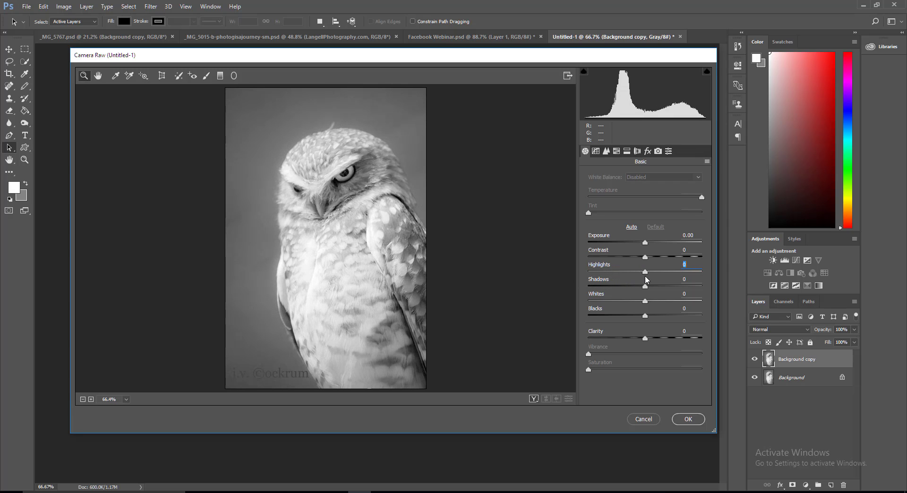
- Activate the Adjustment Brush in Camera Raw and set its size to 12
left_click(206, 75)
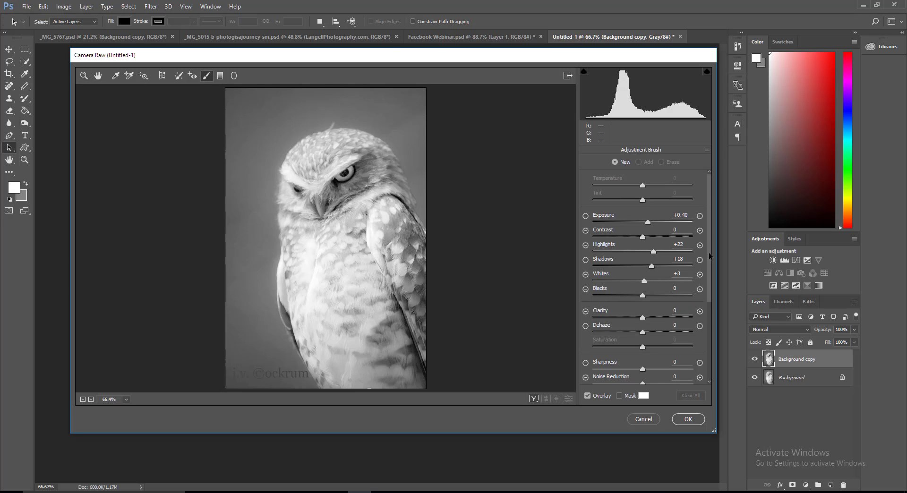
left_click_drag(710, 257, 713, 336)
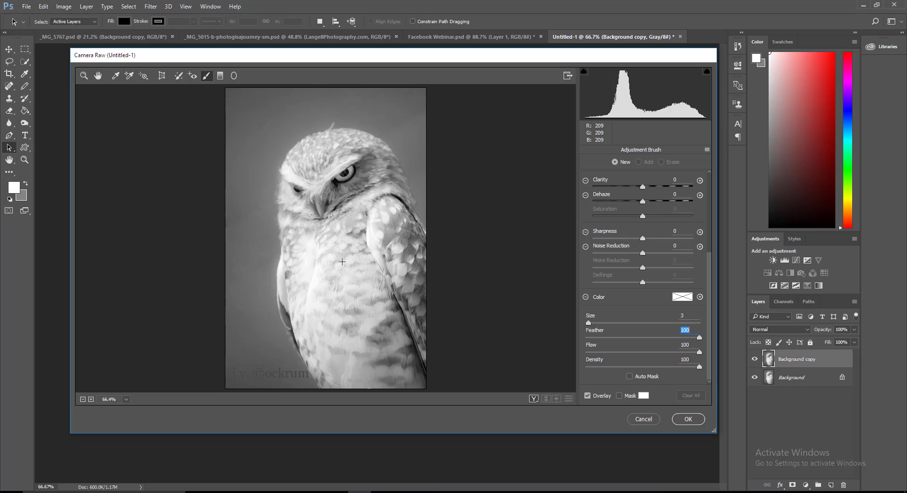
left_click_drag(588, 322, 606, 325)
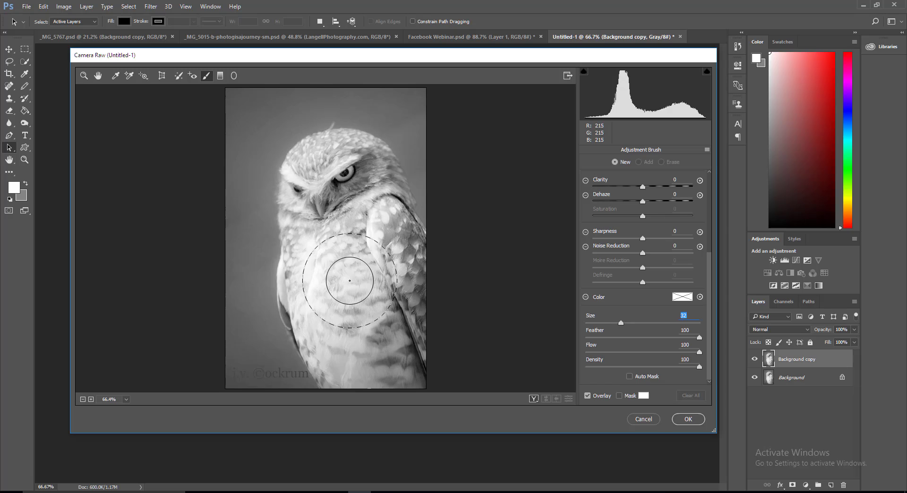
left_click_drag(619, 318, 616, 318)
left_click_drag(600, 317, 597, 318)
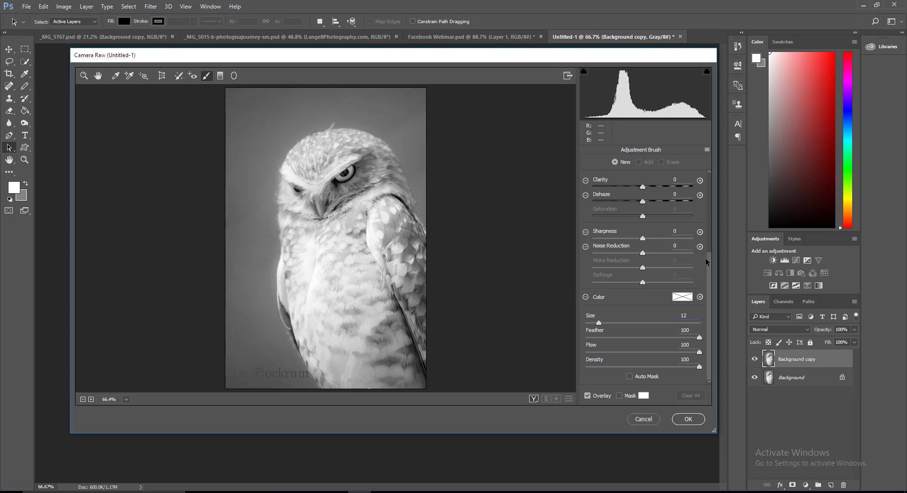
- Reset the brush's local correction settings, lower its Highlights and paint over the owl's bright chest feathers
left_click_drag(708, 262, 715, 174)
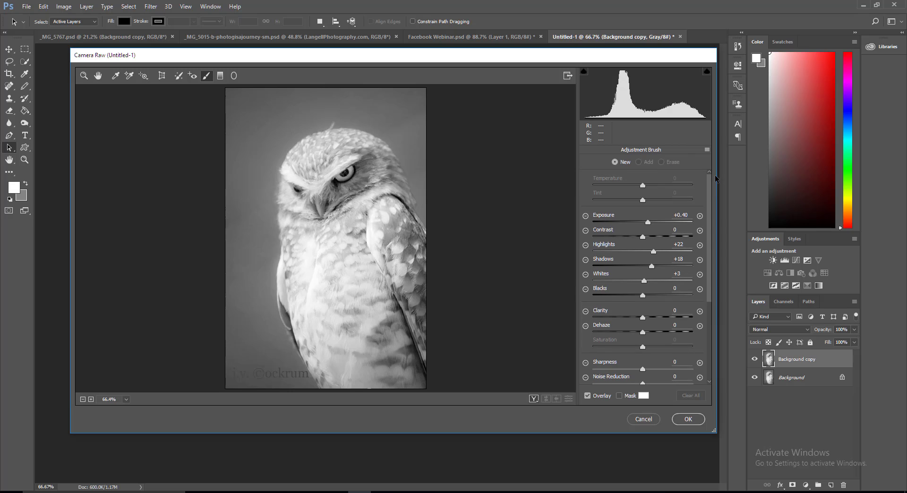
left_click(706, 151)
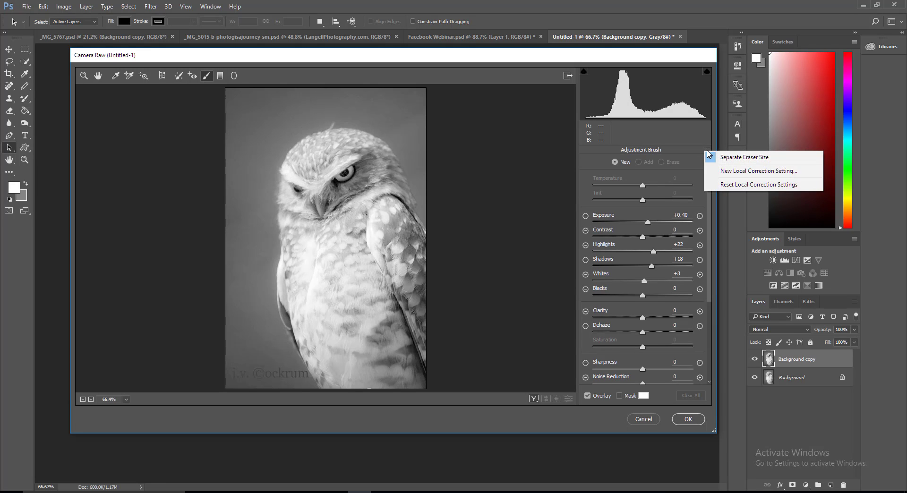
left_click(735, 185)
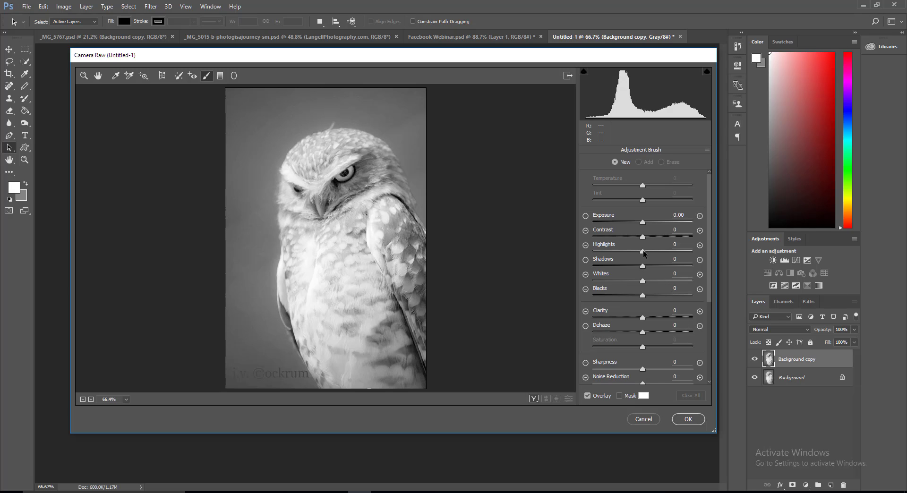
left_click_drag(643, 251, 632, 252)
mouse_move(305, 245)
left_mouse_down()
mouse_move(306, 279)
mouse_move(330, 322)
mouse_move(335, 252)
mouse_move(350, 266)
mouse_move(359, 315)
mouse_move(373, 310)
mouse_move(354, 251)
mouse_move(336, 241)
mouse_move(319, 314)
mouse_move(327, 359)
mouse_move(351, 374)
mouse_move(309, 315)
mouse_move(290, 244)
mouse_move(307, 260)
mouse_move(355, 245)
mouse_move(381, 216)
mouse_move(383, 259)
mouse_move(349, 240)
mouse_move(298, 243)
mouse_move(305, 303)
mouse_move(362, 363)
mouse_move(373, 347)
left_mouse_up()
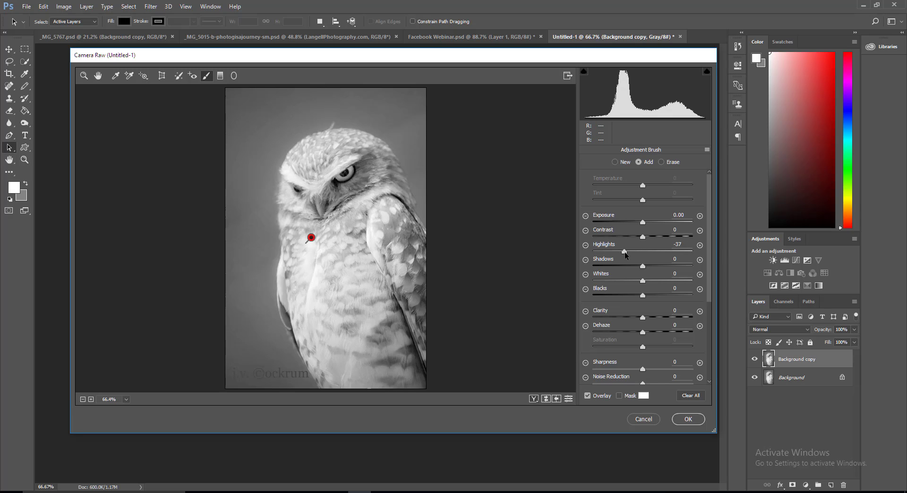
- Set the chest adjustment's Highlights to -100 and Exposure to -0.55
left_click_drag(624, 253, 592, 255)
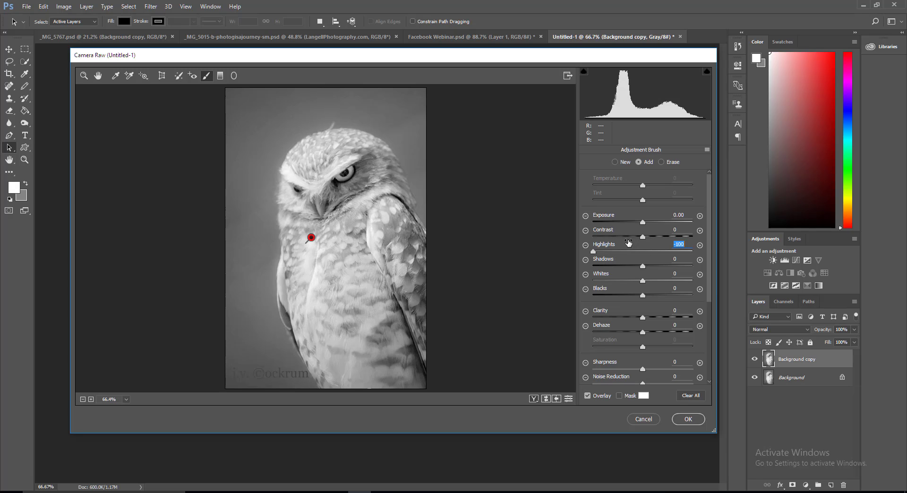
left_click_drag(643, 223, 636, 226)
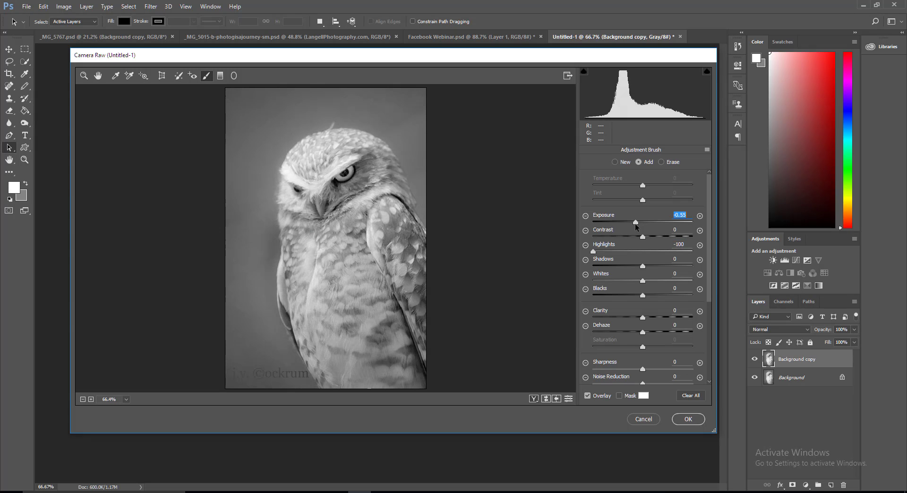
left_click_drag(636, 226, 635, 227)
- Reselect the chest adjustment pin and erase its effect from the background beside the owl
left_click(614, 161)
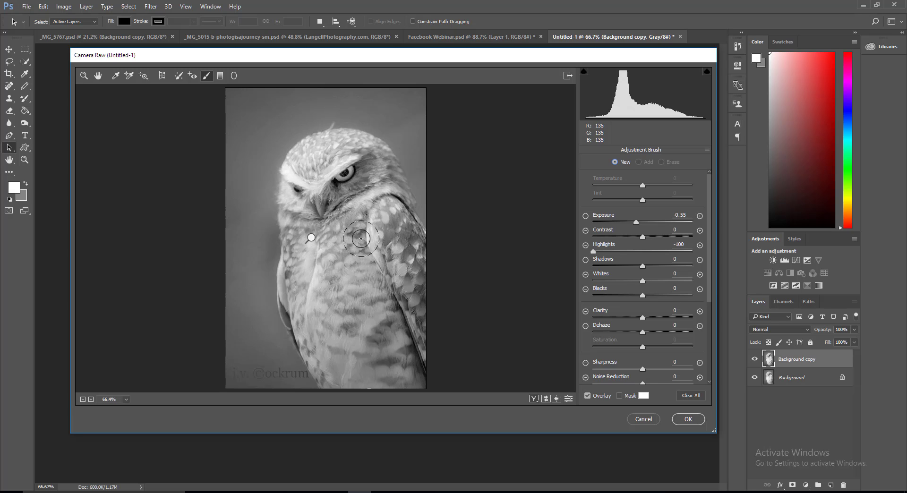
mouse_move(312, 240)
left_click(311, 239)
left_click(662, 162)
mouse_move(268, 226)
left_mouse_down()
mouse_move(271, 312)
mouse_move(283, 343)
mouse_move(259, 235)
mouse_move(266, 250)
mouse_move(269, 222)
mouse_move(270, 250)
mouse_move(273, 209)
mouse_move(261, 245)
mouse_move(271, 255)
mouse_move(267, 312)
mouse_move(305, 385)
mouse_move(229, 354)
mouse_move(229, 317)
left_mouse_up()
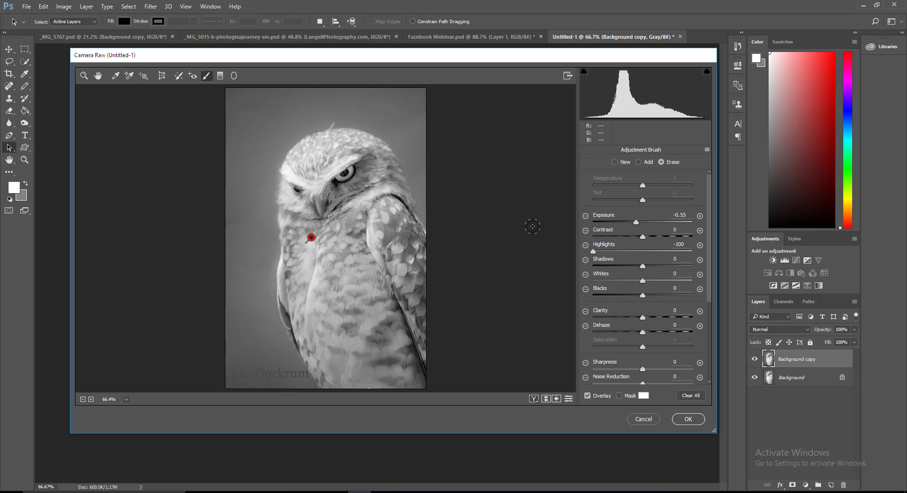
left_click(615, 162)
left_click(311, 238)
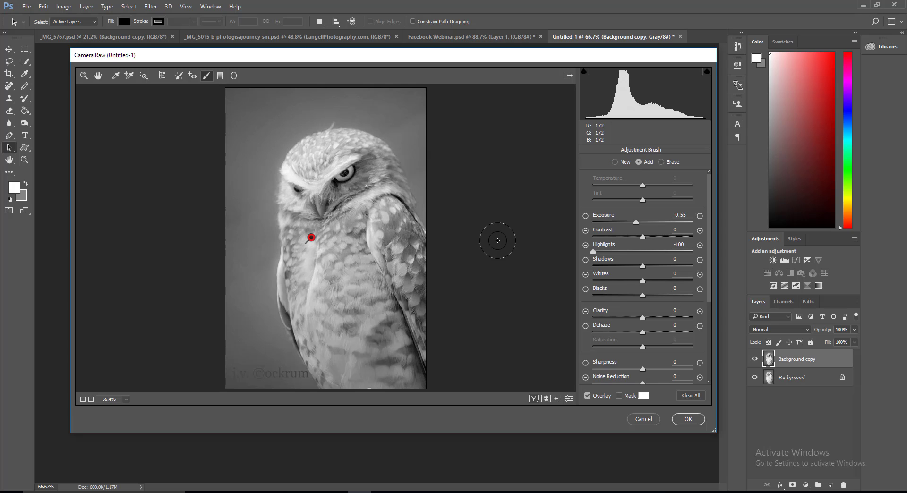
left_click(661, 162)
- Start a new brush adjustment for the owl's eye with reset correction settings and raise its Exposure to +0.25
left_click(614, 162)
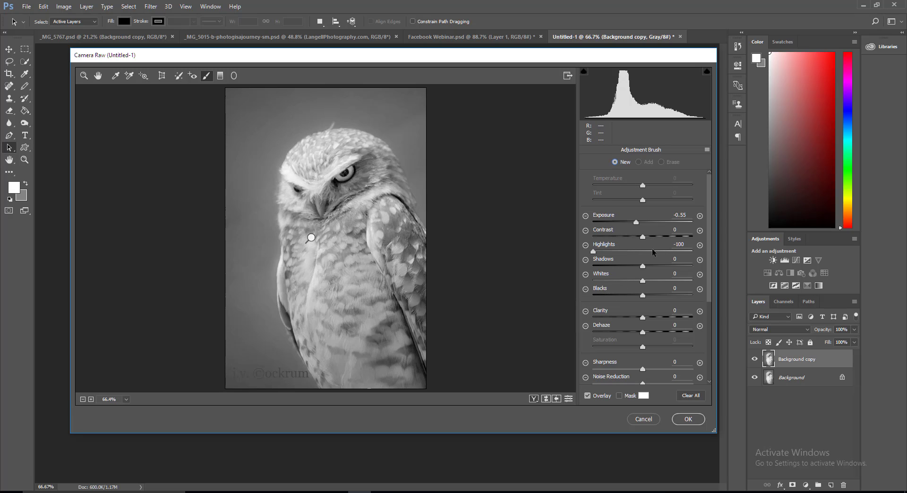
left_click(706, 150)
left_click(713, 186)
scroll(319, 113, "up", 2)
left_click_drag(308, 238, 271, 258)
left_click_drag(382, 125, 381, 290)
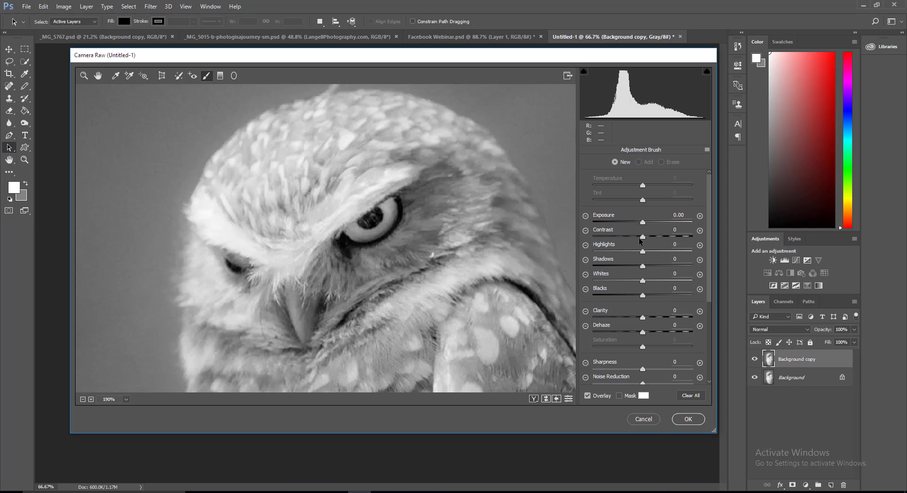
left_click(643, 223)
- Reduce the brush size to 3 and paint the new adjustment over the owl's open eye
key("bracketleft")
key("bracketleft")
key("bracketleft")
left_click_drag(354, 229, 366, 242)
left_click_drag(707, 291, 711, 371)
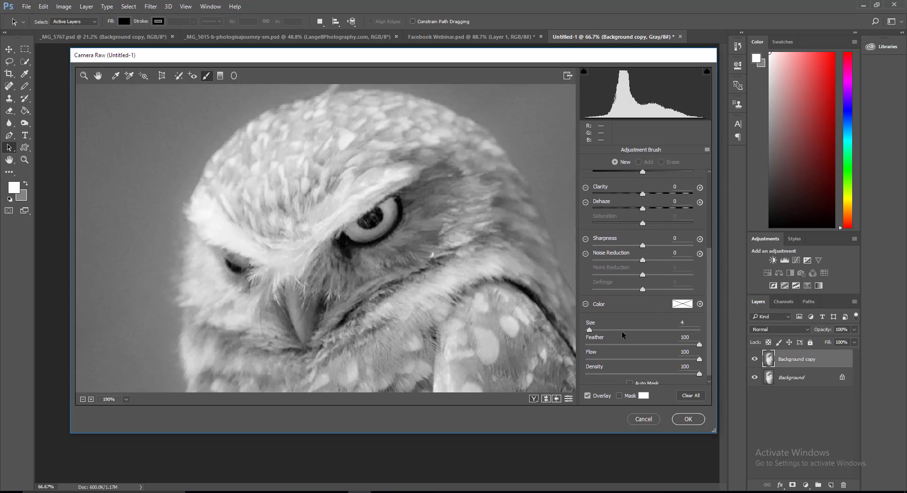
left_click_drag(589, 330, 588, 331)
mouse_move(358, 230)
left_mouse_down()
mouse_move(371, 230)
mouse_move(387, 211)
mouse_move(360, 224)
left_mouse_up()
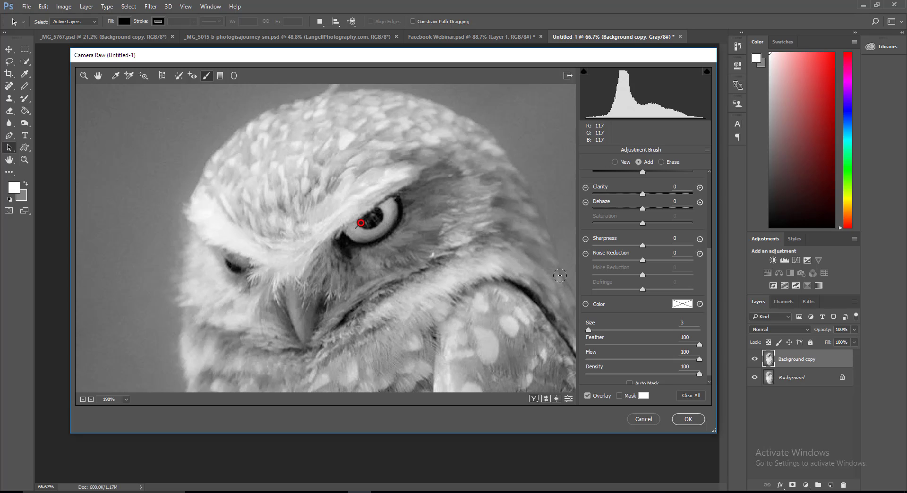
- Set the eye adjustment's Exposure to +0.50 and brush along the area beneath the eye
scroll(626, 210, "up", 3)
scroll(626, 210, "up", 2)
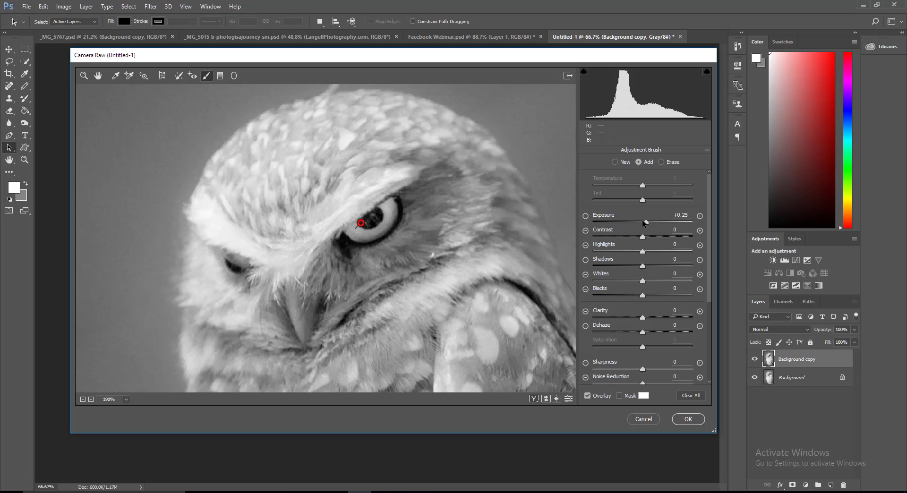
left_click_drag(645, 221, 646, 222)
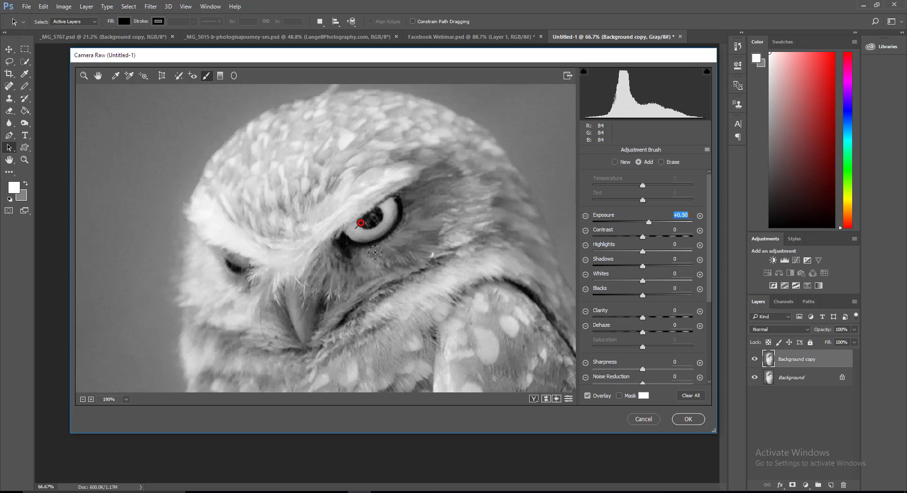
mouse_move(376, 253)
left_mouse_down()
mouse_move(404, 239)
mouse_move(418, 209)
left_mouse_up()
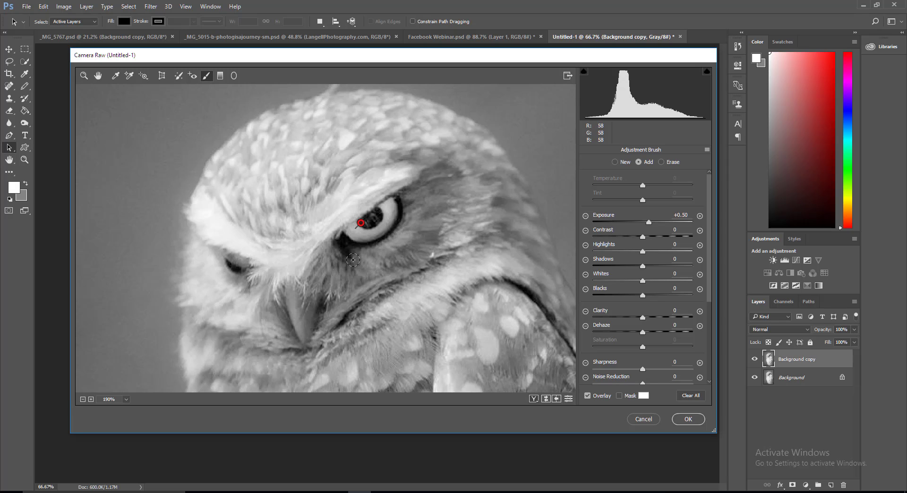
mouse_move(353, 260)
left_mouse_down()
mouse_move(358, 269)
mouse_move(408, 250)
mouse_move(427, 232)
mouse_move(410, 221)
left_mouse_up()
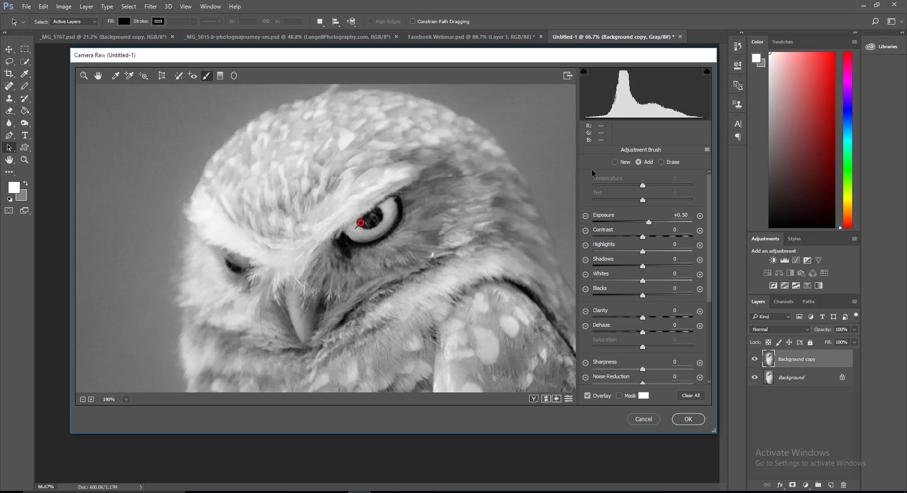
- Start another brush adjustment with reset settings, set Highlights to +17 and apply it to the face feathers beside the eye
left_click(615, 162)
left_click(707, 149)
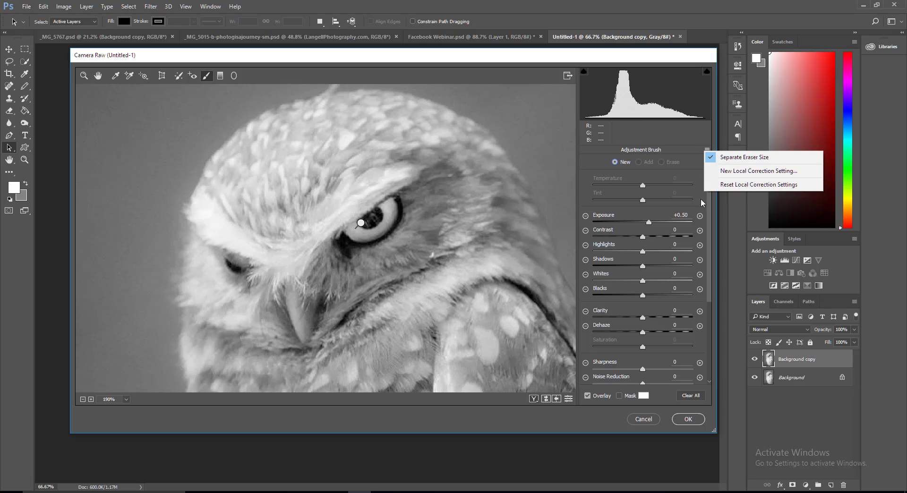
left_click(728, 186)
left_click_drag(642, 251, 653, 254)
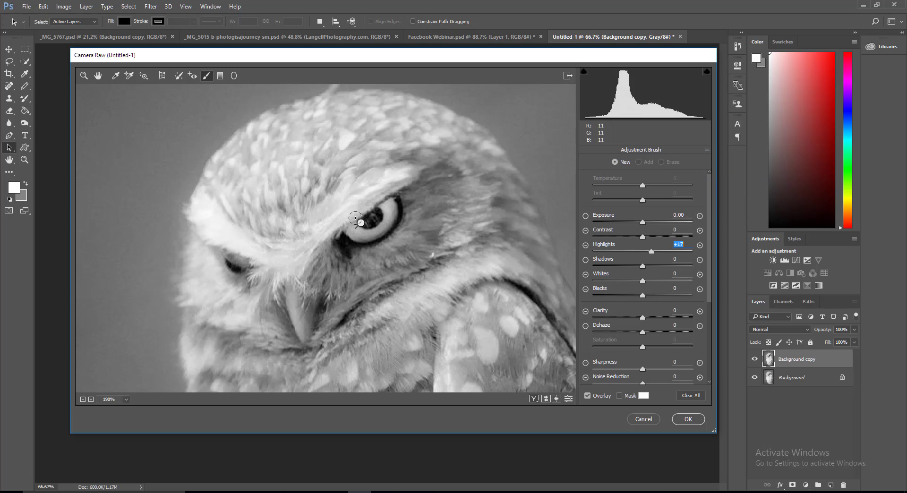
left_click(445, 237)
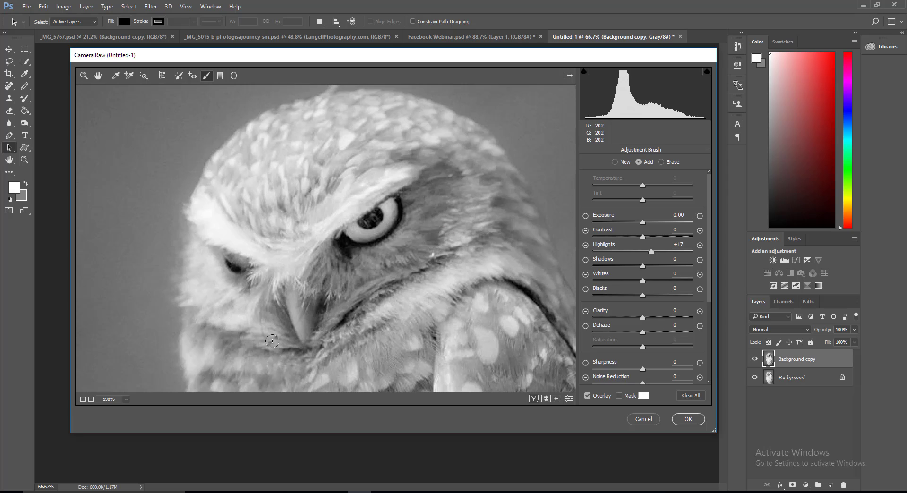
scroll(482, 217, "down", 3)
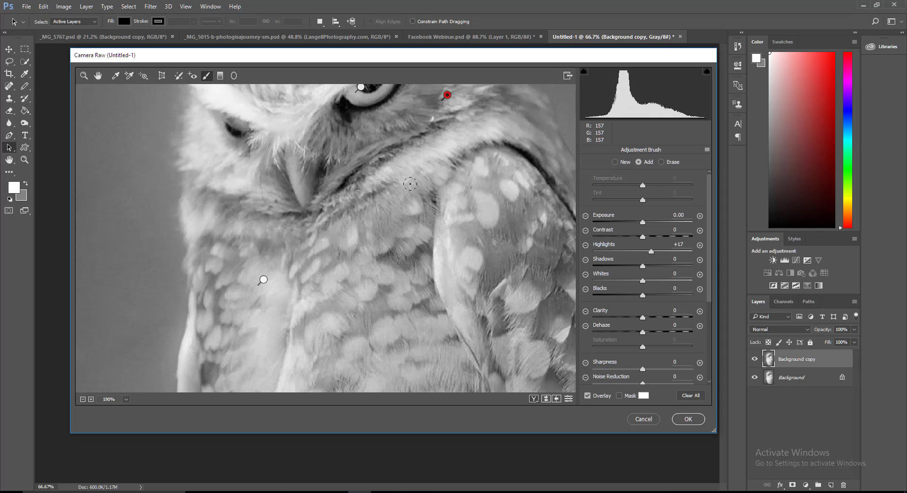
- Check the brush adjustments on the whole owl, apply the Camera Raw edits, and toggle the Background copy layer's visibility to compare
scroll(412, 183, "down", 4)
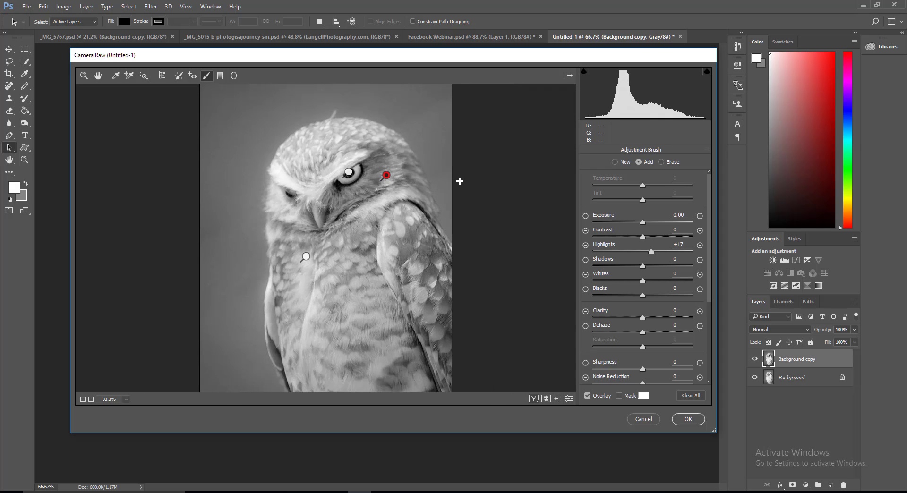
scroll(425, 178, "down", 1)
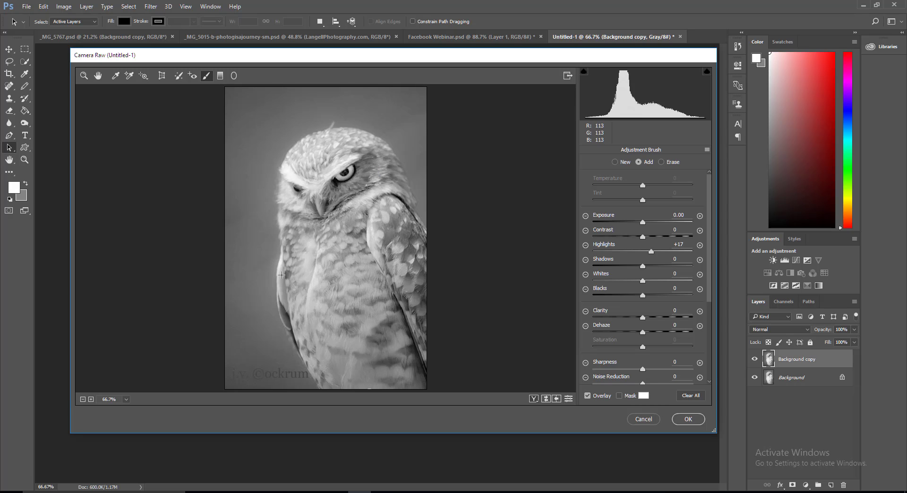
left_click(375, 172)
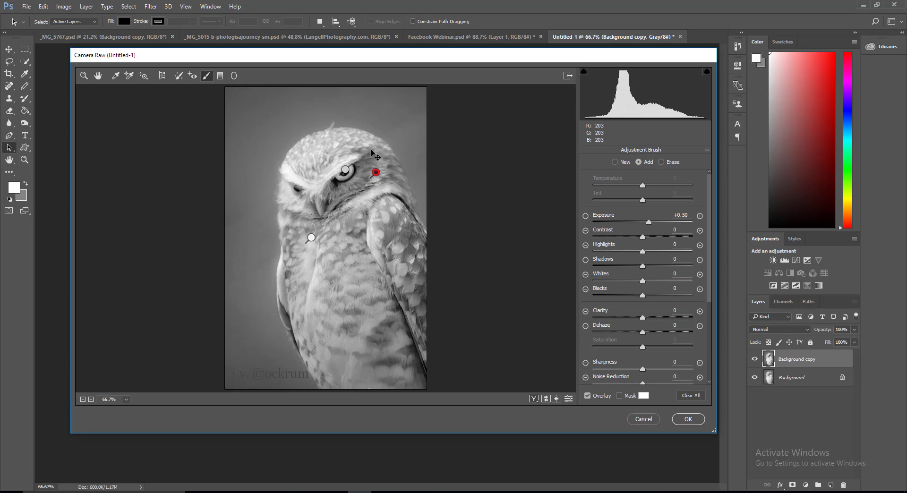
left_click(346, 169)
left_click(683, 418)
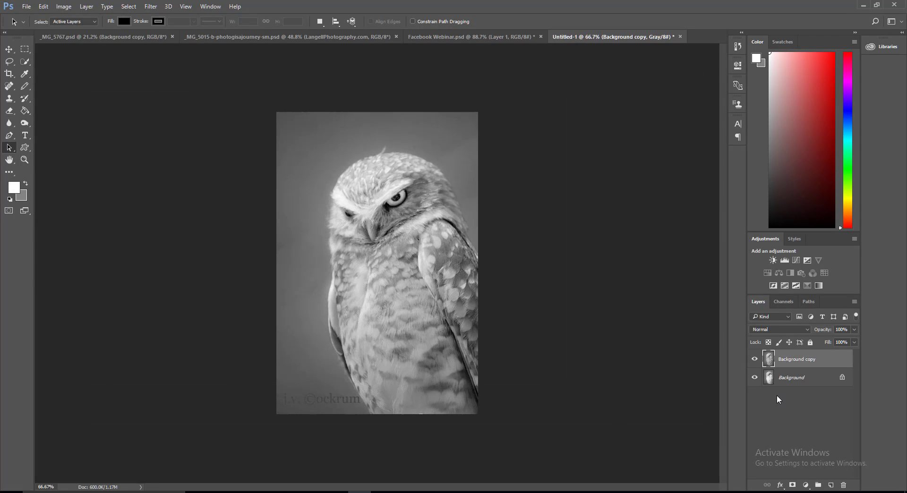
left_click(754, 360)
- Add a blank layer above Background copy and set its blending mode to Overlay
left_click(831, 485)
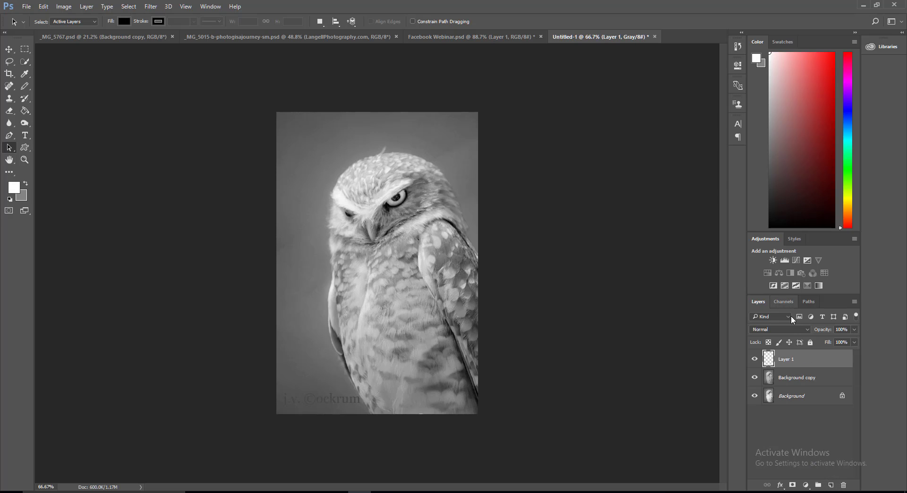
left_click(787, 330)
left_click(766, 235)
- Swap the foreground and background colors so white is the background, and set the foreground color to black
left_click(14, 189)
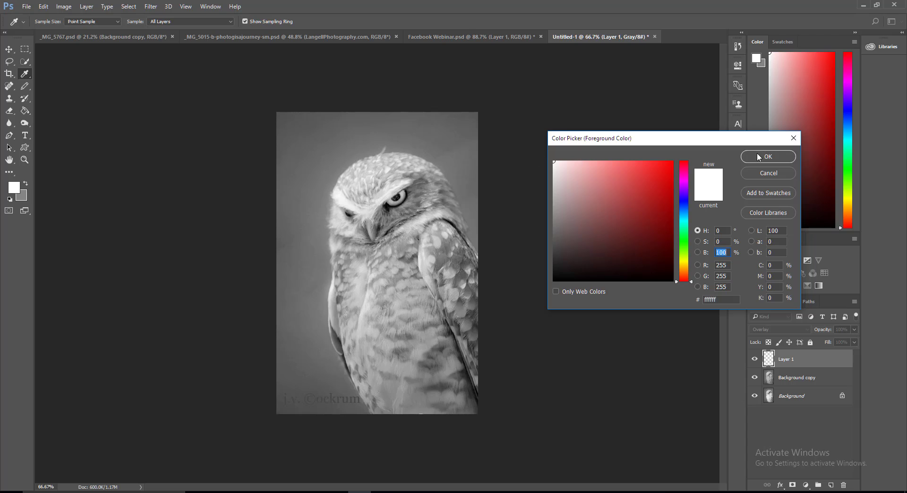
left_click(767, 156)
left_click(25, 184)
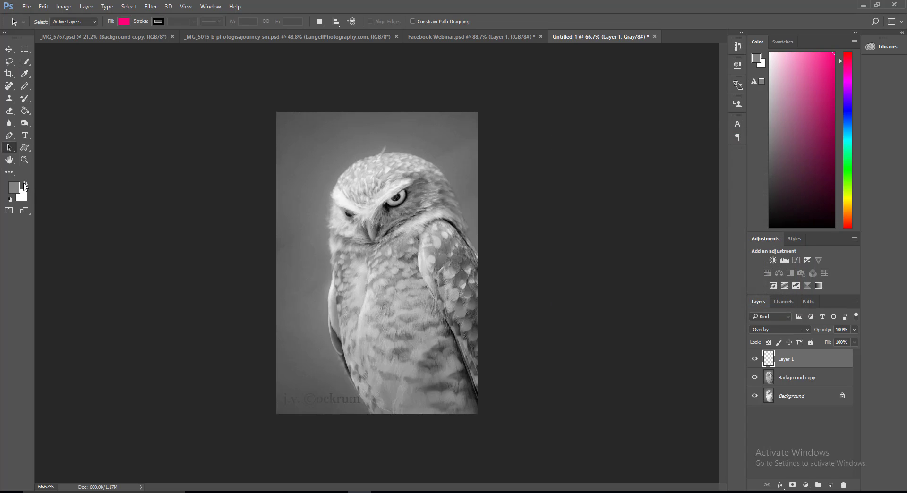
left_click(26, 181)
left_click(27, 182)
left_click(14, 187)
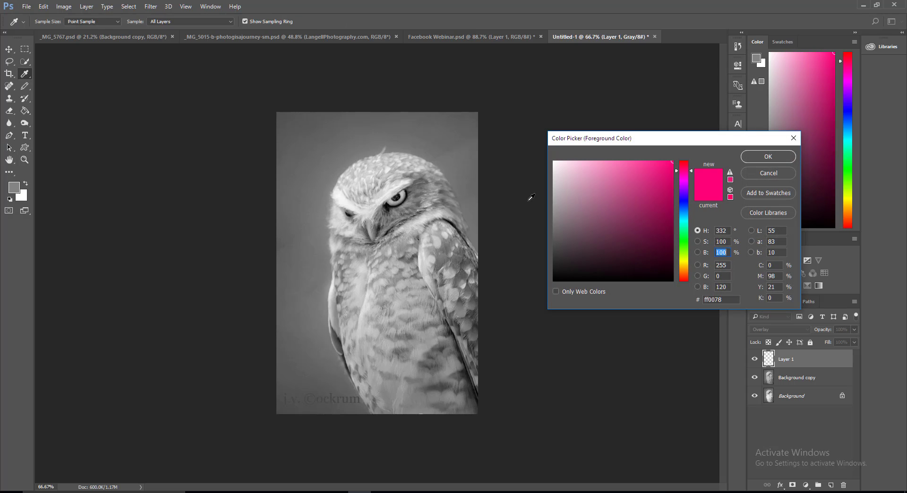
left_click_drag(573, 205, 533, 283)
left_click(752, 155)
key("a")
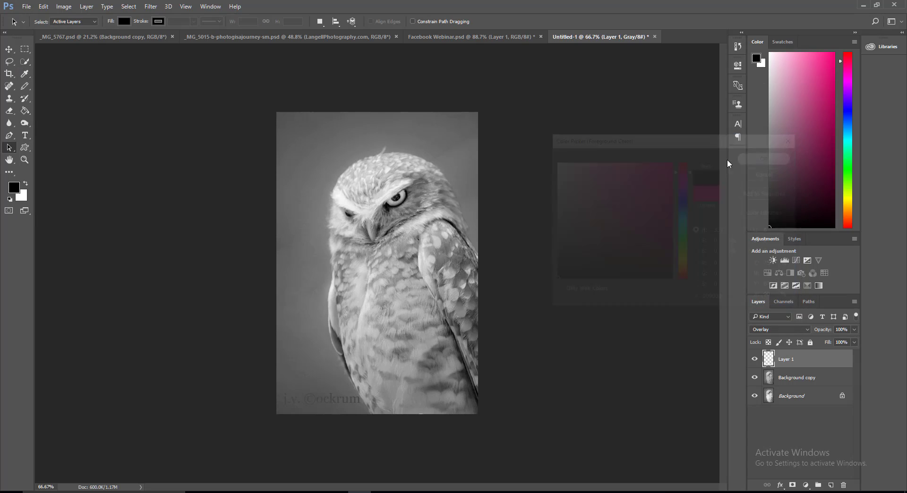
- Switch to the Brush tool and reduce its soft tip, at 0% hardness, to 59 px
right_click(29, 86)
left_click(50, 86)
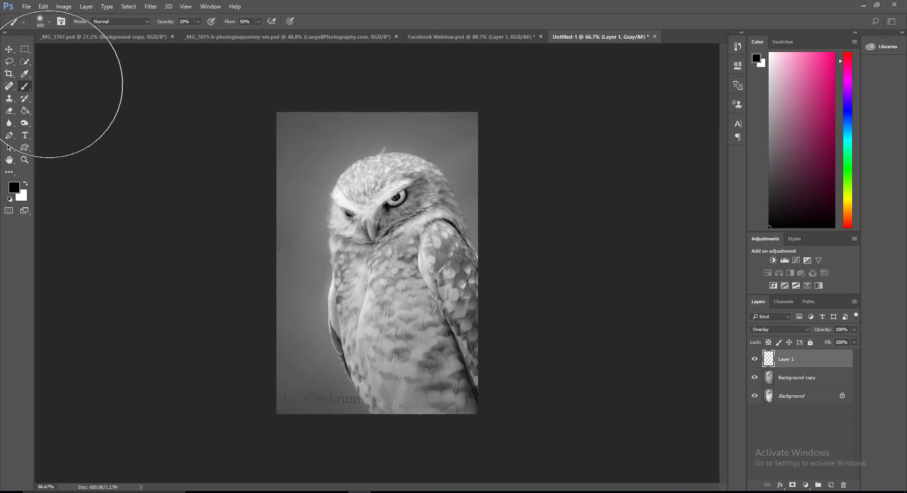
left_click(50, 22)
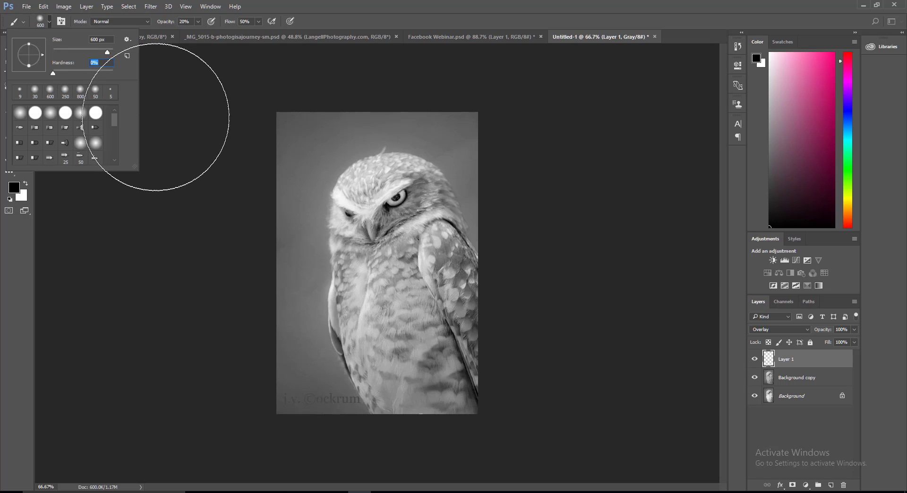
left_click(183, 107)
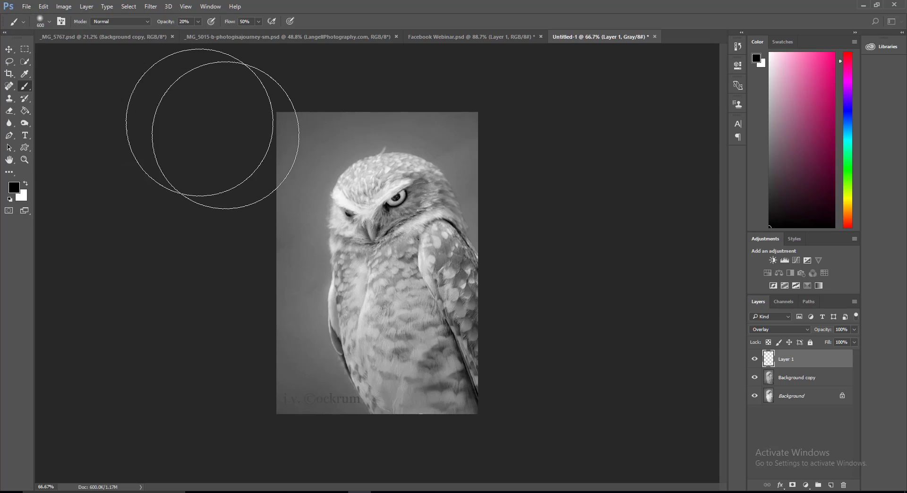
key("bracketleft")
key("bracketleft")
key("bracketleft")
key("bracketleft")
key("bracketleft")
key("bracketleft")
key("bracketleft")
key("bracketleft")
key("bracketleft")
key("bracketleft")
key("bracketleft")
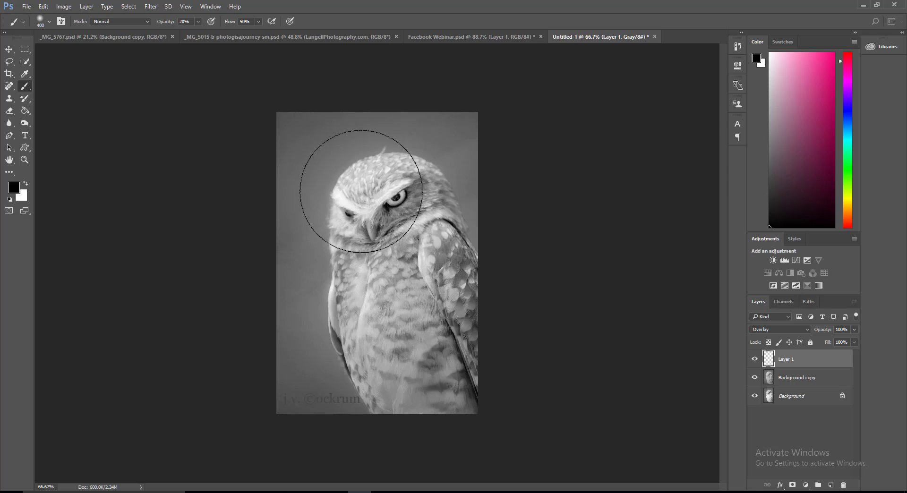
left_click(49, 22)
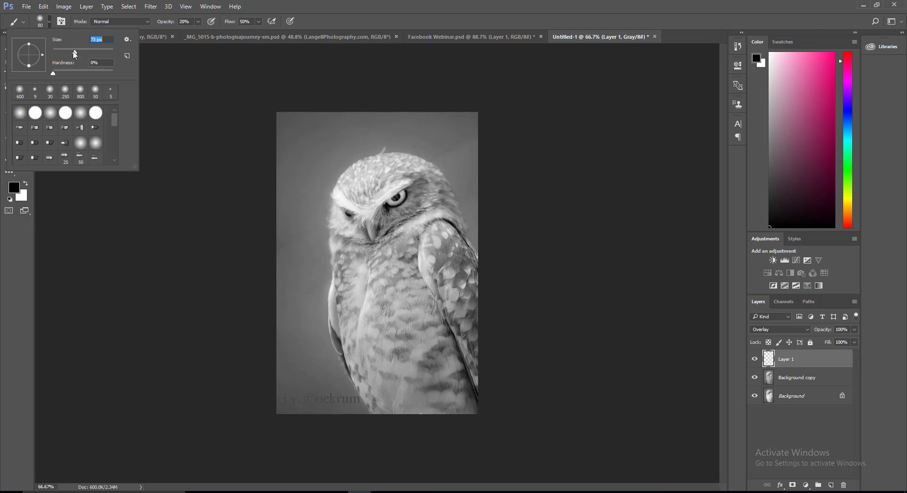
left_click_drag(71, 56, 70, 56)
left_click(512, 168)
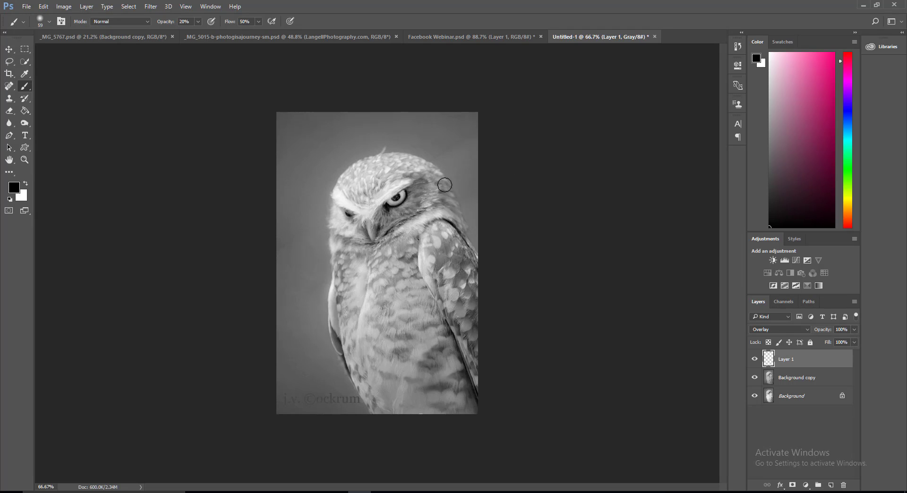
- Reduce the brush to 8 px and set its opacity to 5% for working on the owl's face
scroll(444, 185, "up", 4)
scroll(444, 184, "up", 5)
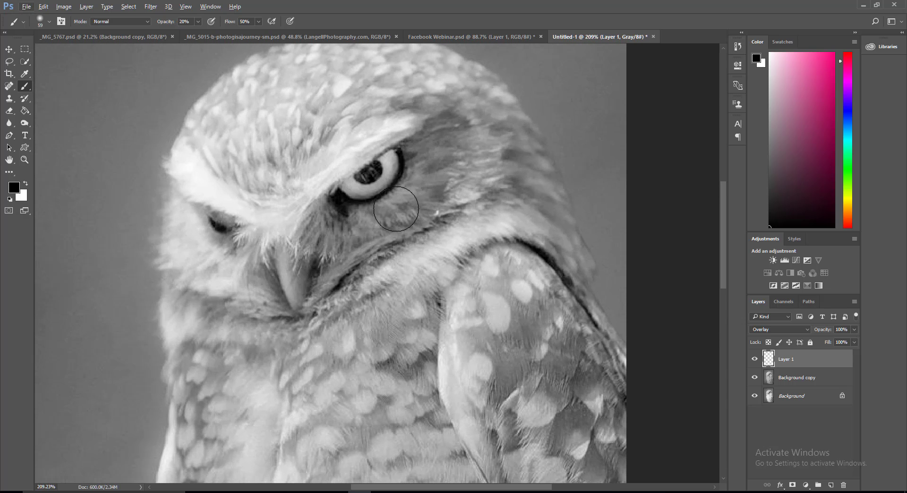
key("bracketleft")
key("bracketleft")
key("bracketleft")
key("bracketleft")
key("bracketleft")
key("bracketleft")
left_click(193, 21)
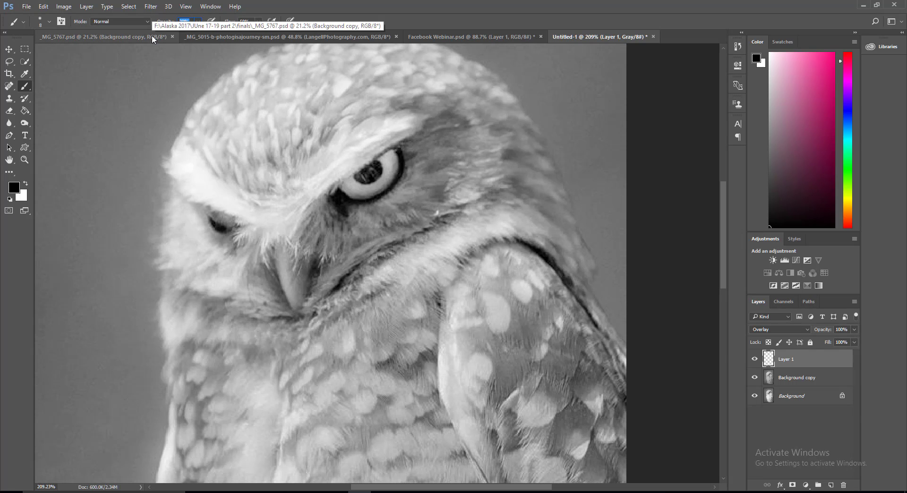
type("5")
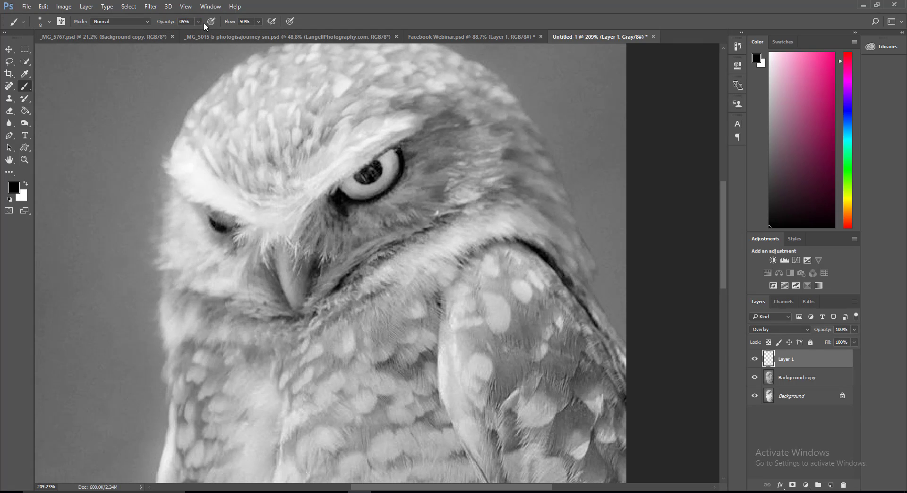
left_click(198, 22)
left_click(345, 6)
- Brush black over the feathers behind the owl's open eye with a 30 px brush and reduce the brush to 9 px
key("bracketright")
key("bracketright")
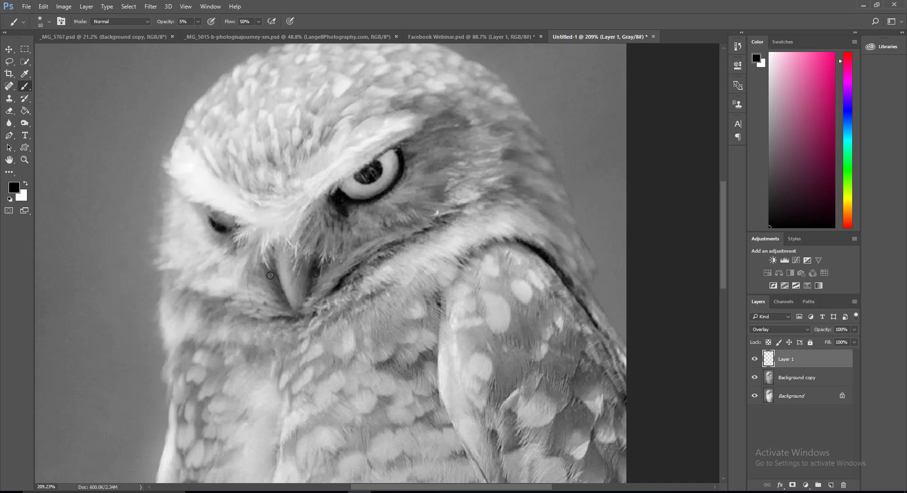
key("bracketright")
key("bracketright")
mouse_move(421, 91)
left_mouse_down()
mouse_move(407, 105)
mouse_move(434, 120)
mouse_move(463, 120)
mouse_move(440, 152)
mouse_move(442, 187)
left_mouse_up()
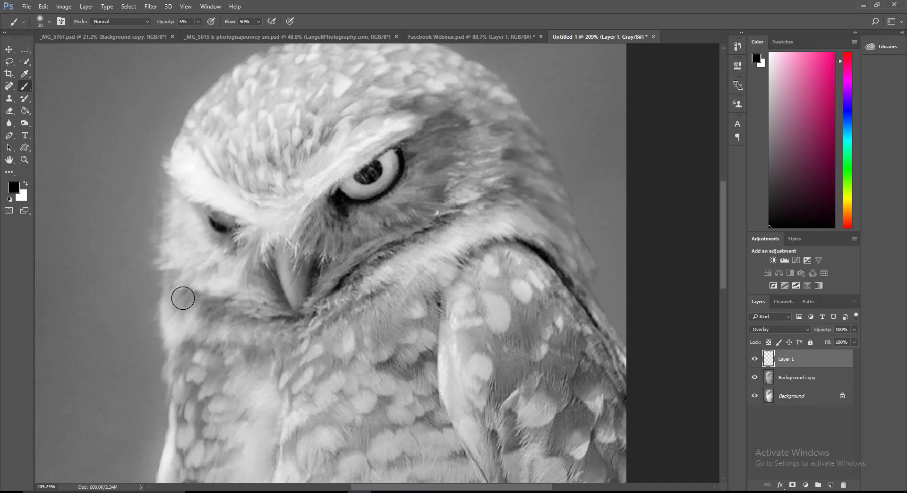
key("bracketleft")
key("bracketleft")
key("bracketleft")
key("bracketleft")
key("bracketleft")
- Add a second blank layer at the top of the stack and set its blending mode to Overlay
left_click(831, 485)
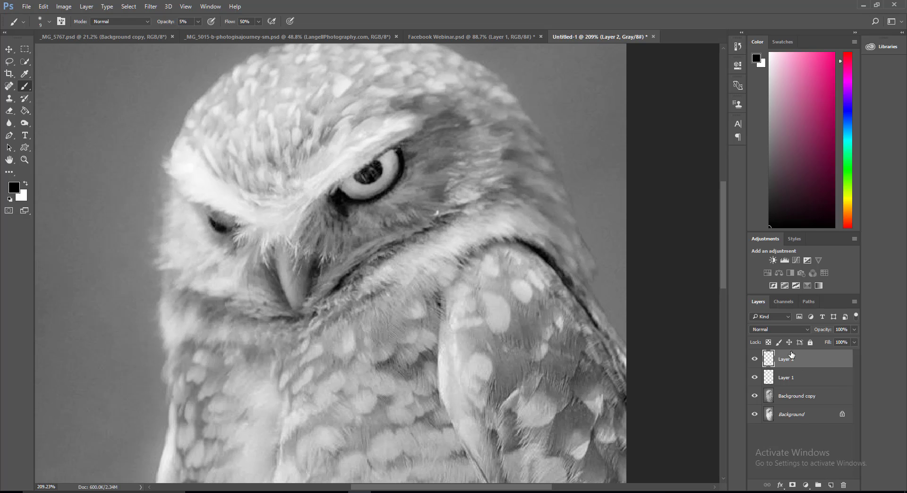
left_click(783, 328)
left_click(766, 232)
- Fill the new top layer with 50% Gray at 100% opacity in Normal mode
left_click(66, 7)
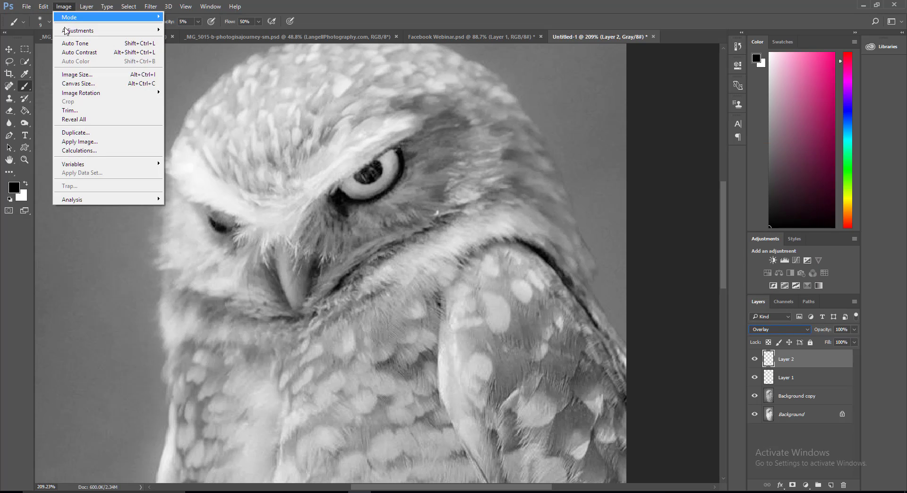
mouse_move(84, 6)
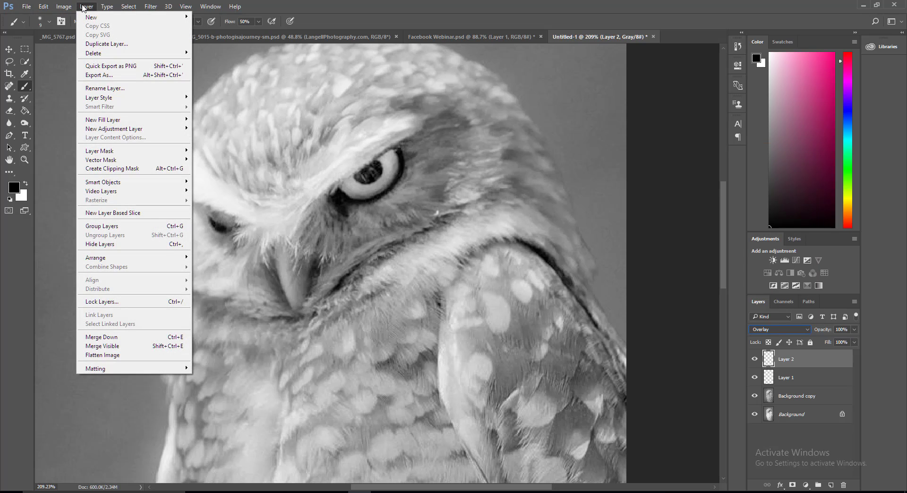
mouse_move(46, 7)
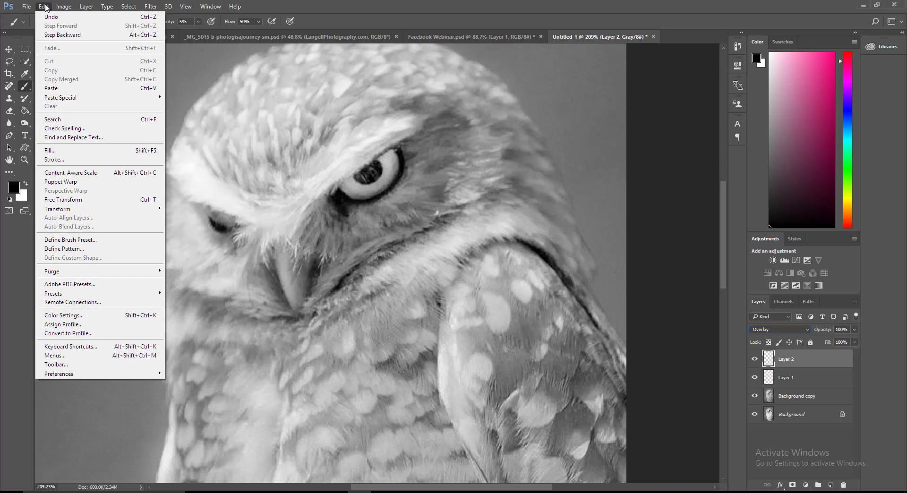
left_click(51, 151)
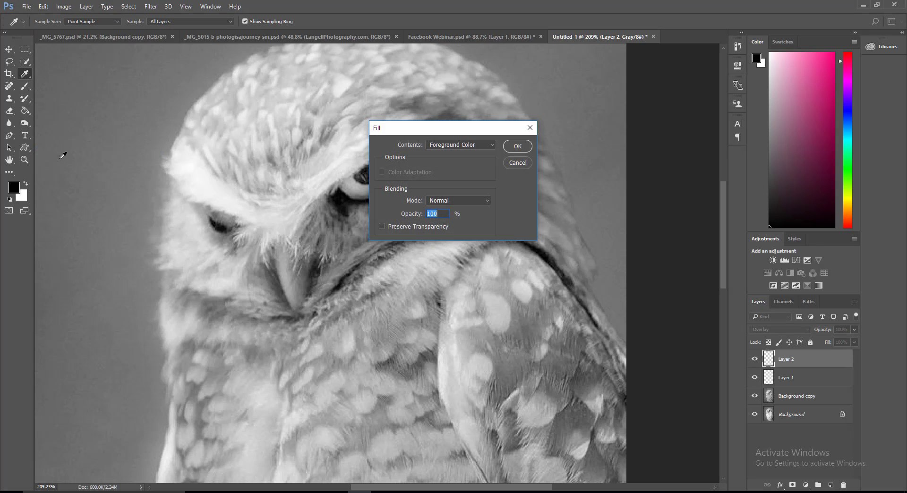
left_click(449, 145)
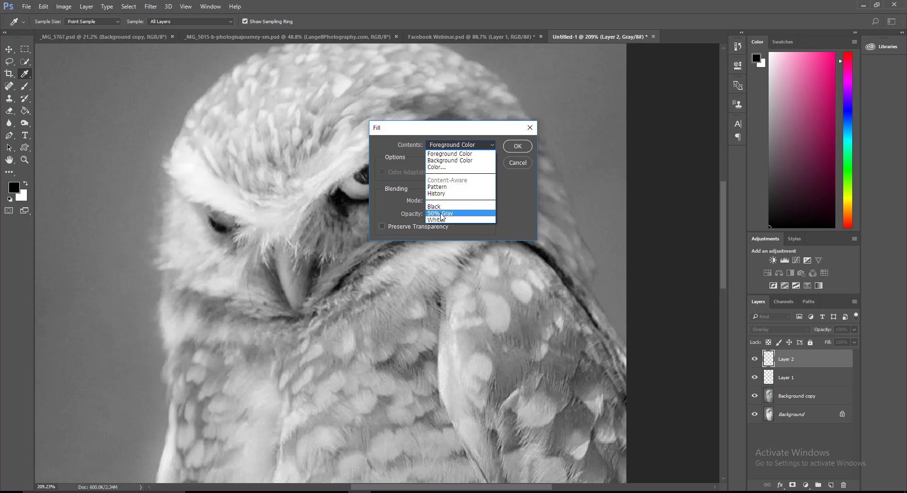
left_click(441, 214)
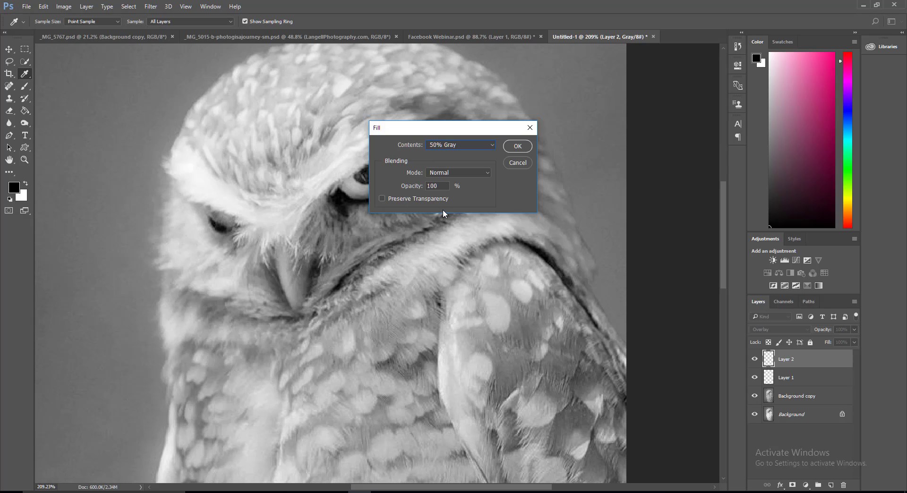
left_click(516, 146)
key("b")
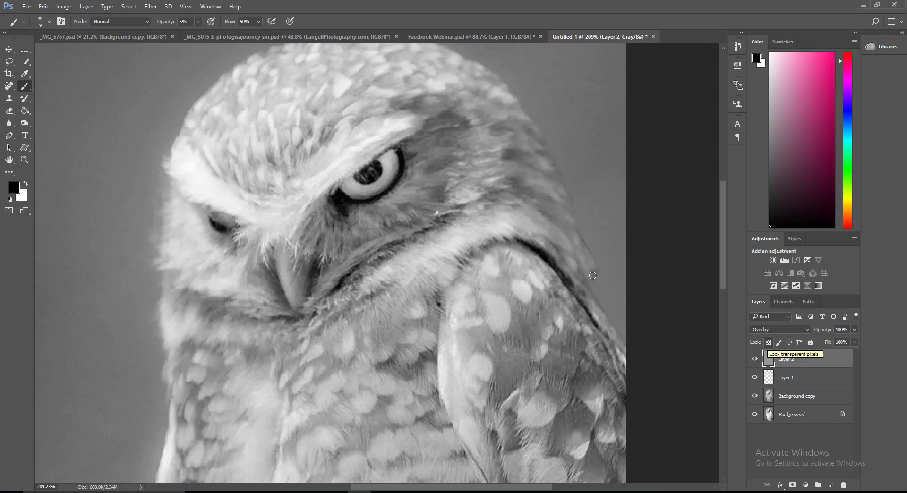
- Make the gray Overlay layer active and switch to the Burn tool
left_click(809, 398)
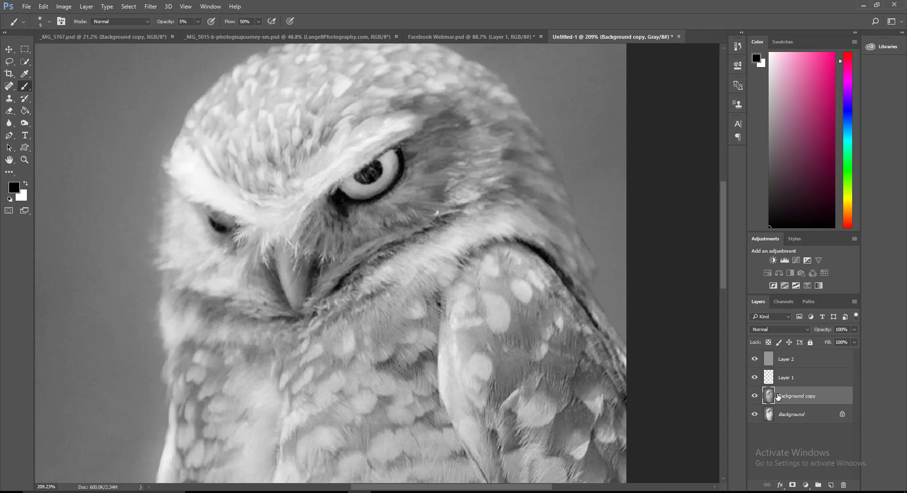
left_click(795, 361)
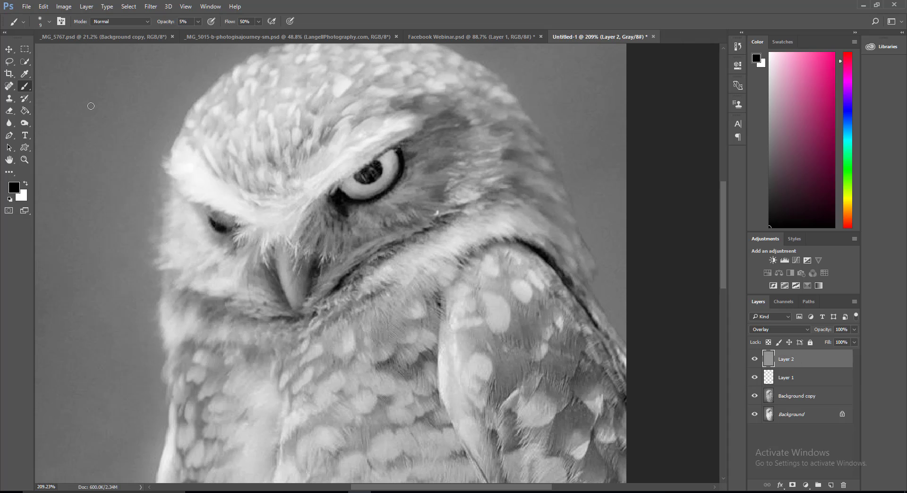
left_click(24, 125)
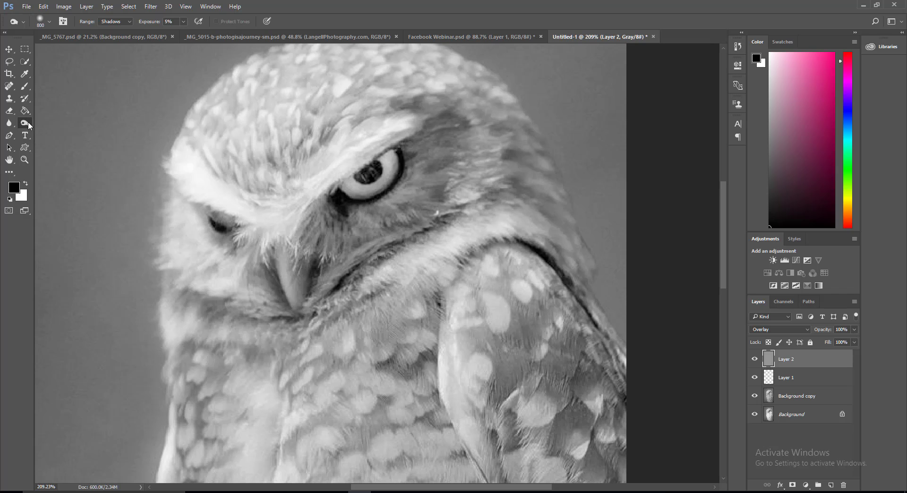
right_click(28, 125)
left_click(57, 132)
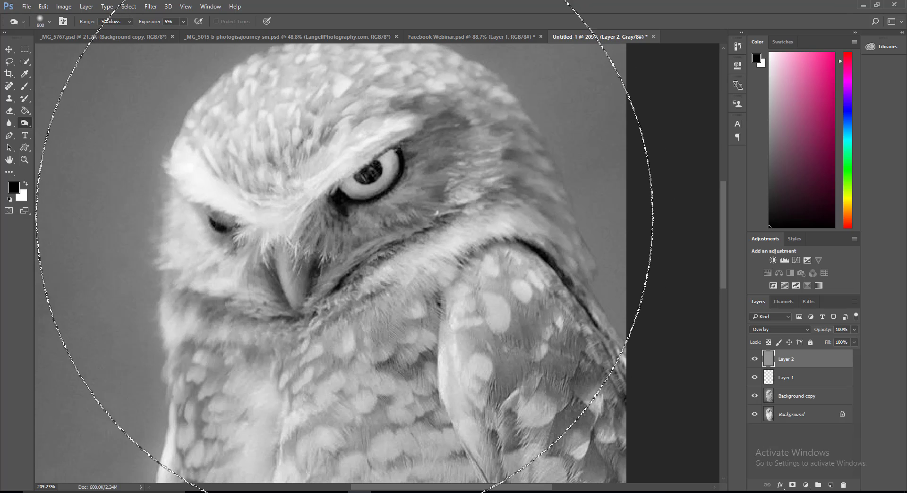
- Reduce the Burn tool's soft brush to 15 px and check its tip settings
key("bracketleft")
key("bracketleft")
key("bracketleft")
key("bracketleft")
key("bracketleft")
key("bracketleft")
key("bracketleft")
key("bracketleft")
key("bracketleft")
key("bracketleft")
key("bracketleft")
key("bracketleft")
key("bracketleft")
key("bracketleft")
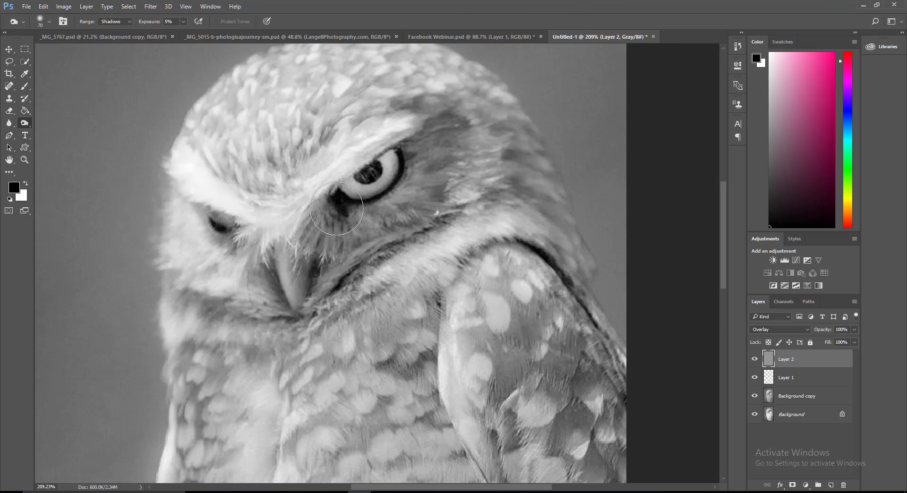
key("bracketleft")
key("bracketleft")
key("bracketleft")
key("bracketleft")
key("bracketleft")
key("bracketleft")
key("bracketleft")
key("bracketleft")
key("bracketleft")
left_click(49, 21)
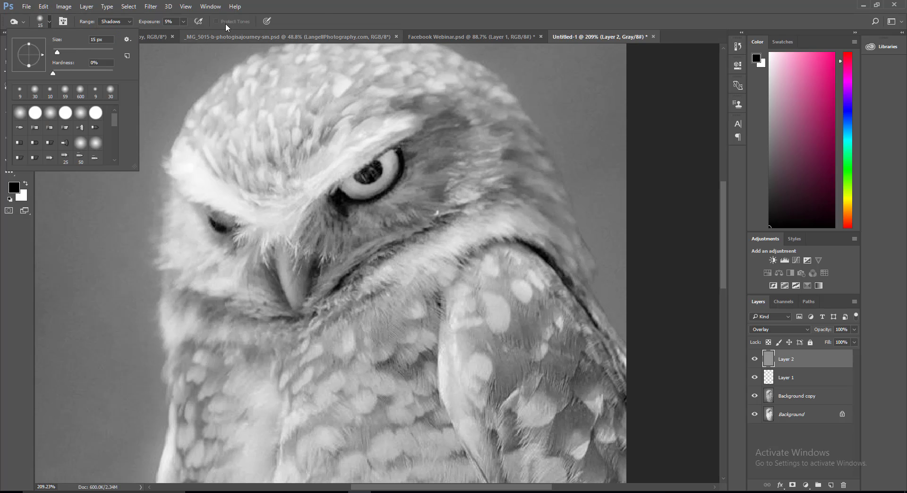
left_click(321, 13)
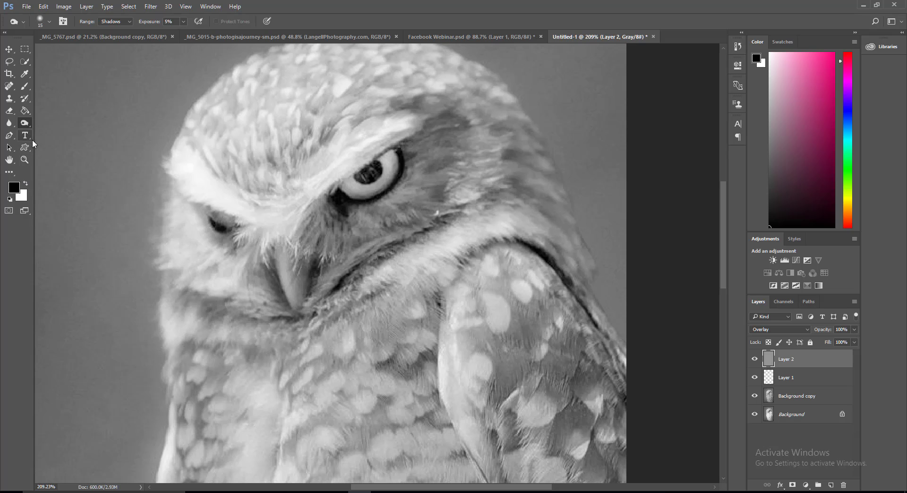
- Switch to the Dodge tool with a 10 px brush and keep its range at Highlights
right_click(25, 123)
left_click(59, 125)
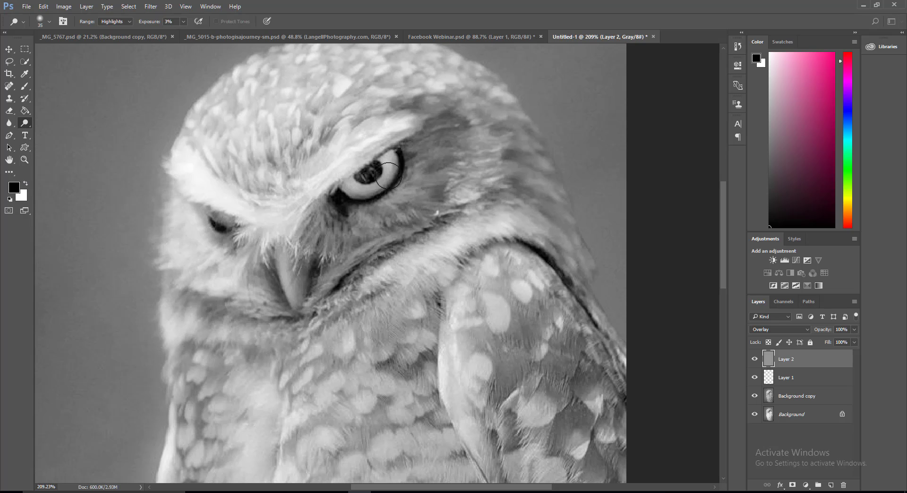
scroll(389, 176, "up", 2)
key("bracketleft")
key("bracketleft")
key("bracketleft")
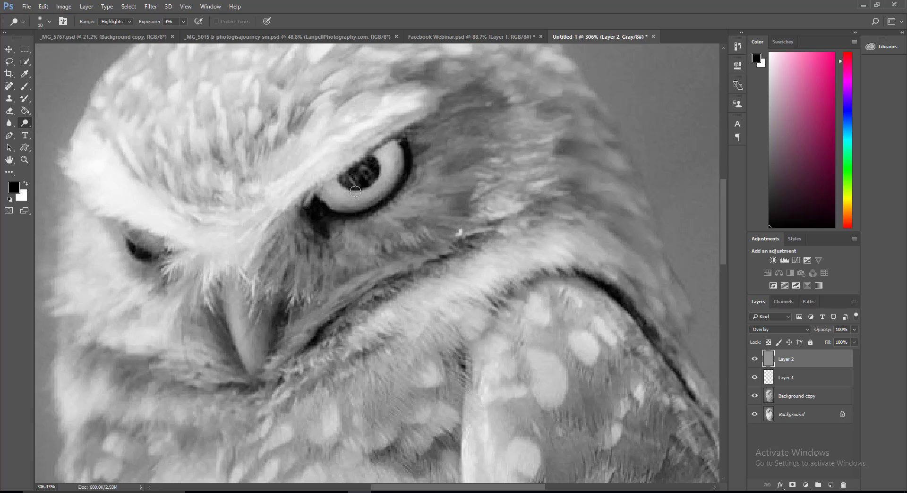
left_click(115, 21)
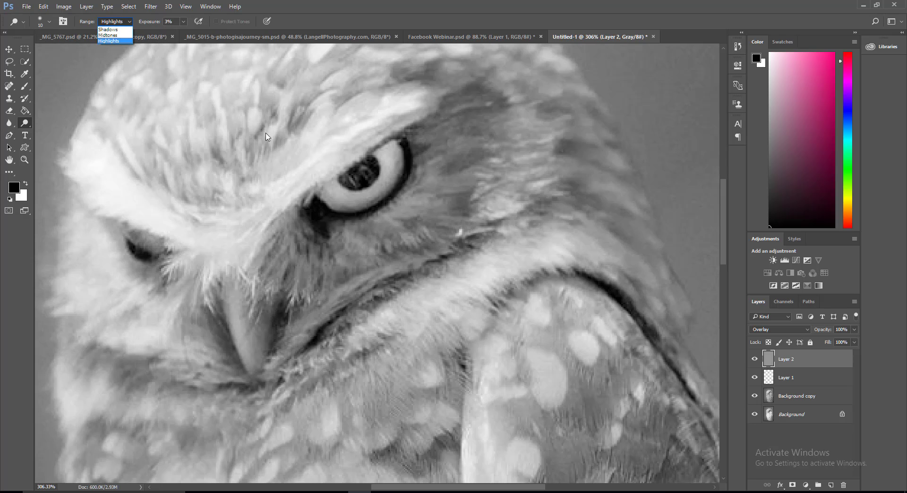
left_click(359, 145)
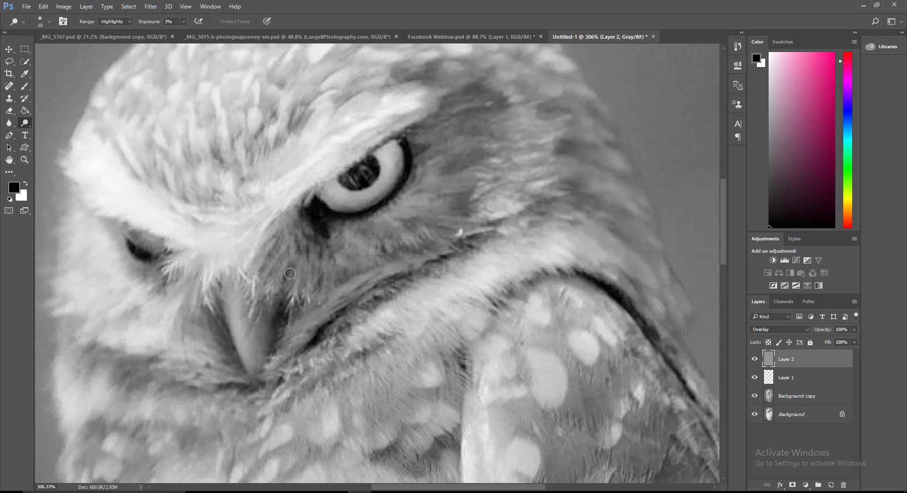
- Close the bear photo document _MG_5015-b-photogisajourney-sm.psd
left_click_drag(198, 37, 190, 25)
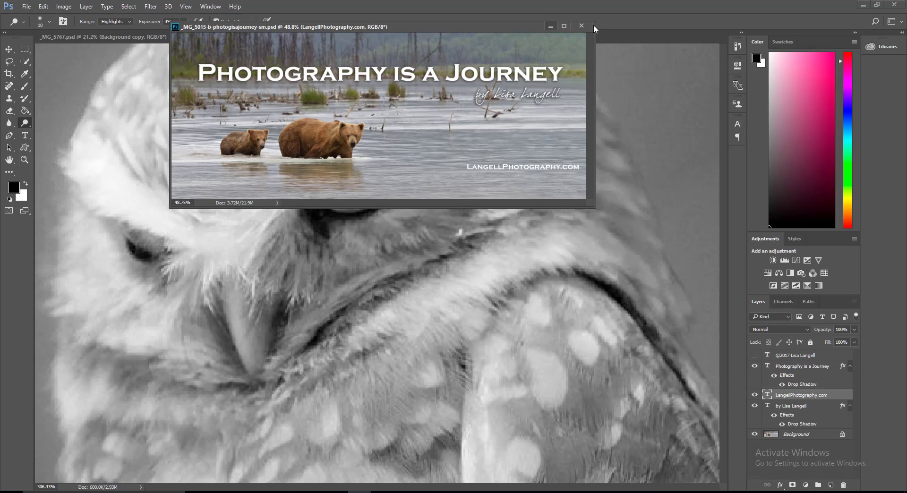
left_click(590, 26)
- Set the Dodge tool's exposure to 9% and lighten the iris of the owl's large open eye
left_click(183, 21)
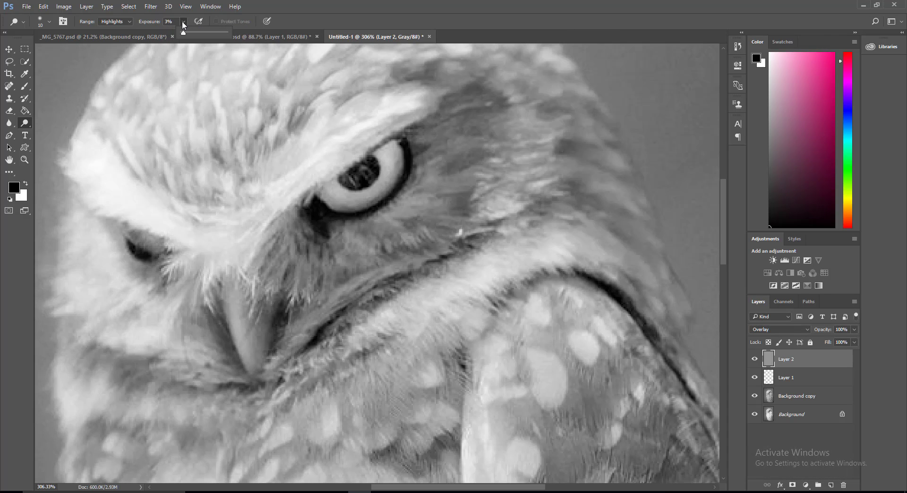
left_click_drag(185, 32, 185, 32)
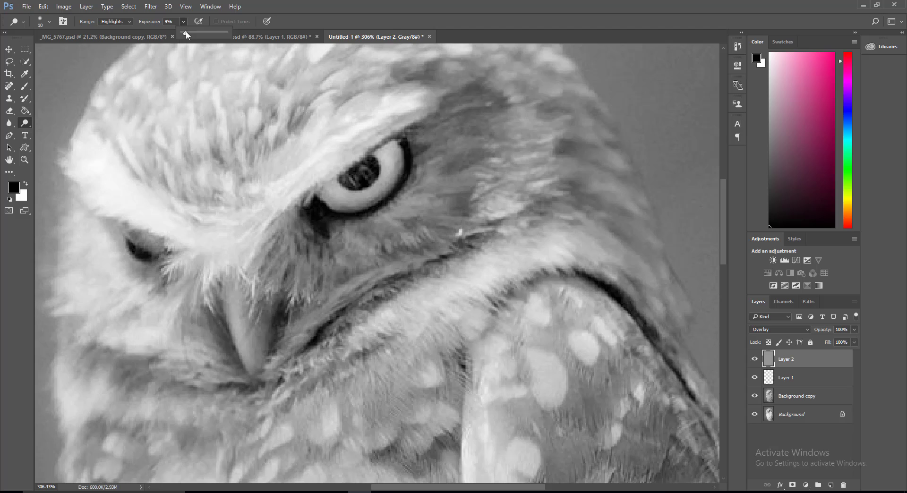
left_click(396, 17)
mouse_move(388, 171)
left_mouse_down()
mouse_move(359, 197)
mouse_move(380, 185)
mouse_move(366, 188)
mouse_move(379, 158)
mouse_move(385, 175)
mouse_move(363, 195)
mouse_move(395, 157)
mouse_move(358, 189)
mouse_move(334, 192)
mouse_move(396, 178)
mouse_move(389, 154)
mouse_move(387, 193)
mouse_move(385, 167)
mouse_move(347, 188)
mouse_move(330, 184)
mouse_move(382, 156)
mouse_move(339, 197)
mouse_move(348, 207)
mouse_move(381, 192)
mouse_move(398, 137)
mouse_move(354, 205)
mouse_move(345, 181)
left_mouse_up()
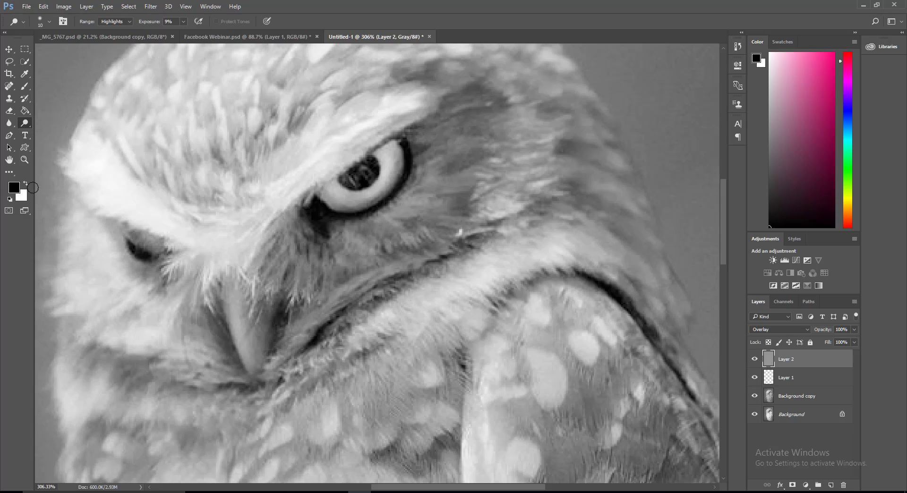
- On the blank Overlay layer, darken the large eye's pupil with a small black brush at 20% opacity
left_click(791, 378)
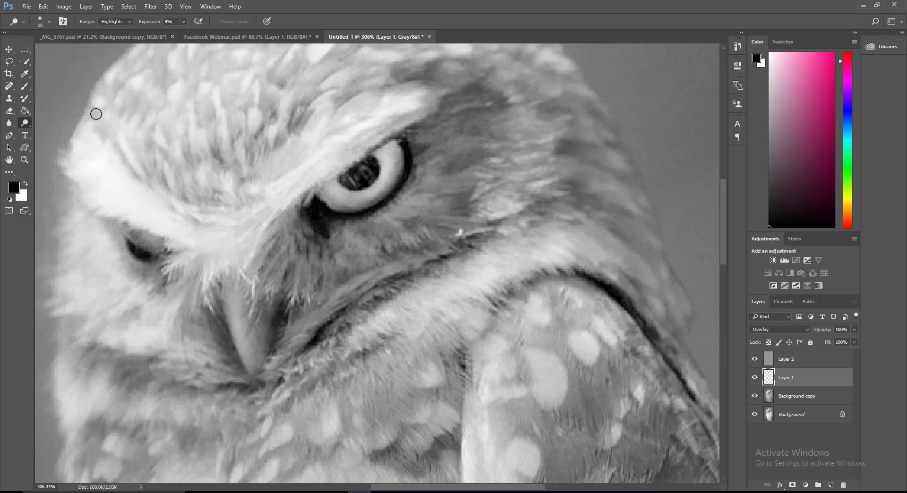
left_click(25, 86)
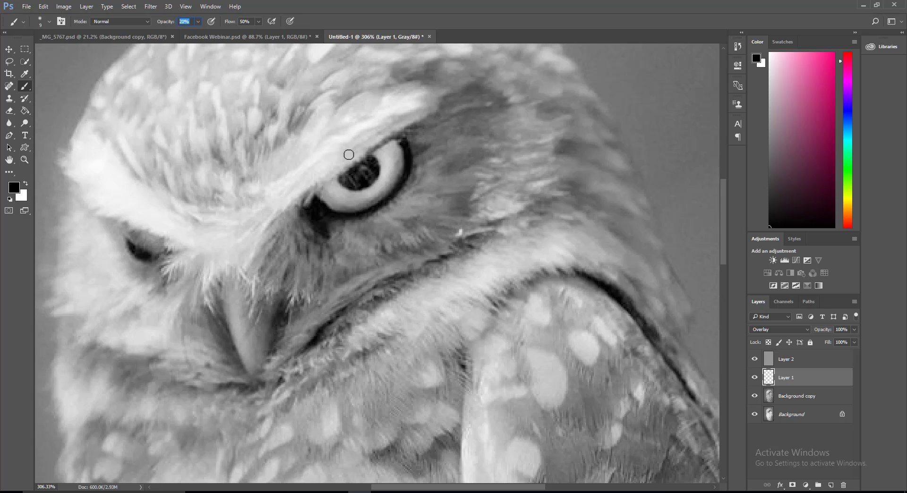
left_click_drag(354, 178, 370, 177)
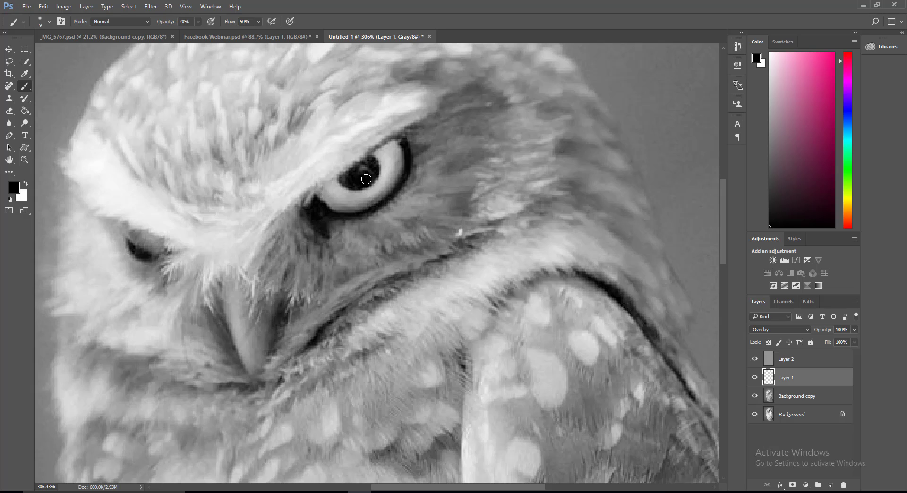
- Switch to white paint with a 6 px brush and lightly brighten the smaller eye and the beak
key("x")
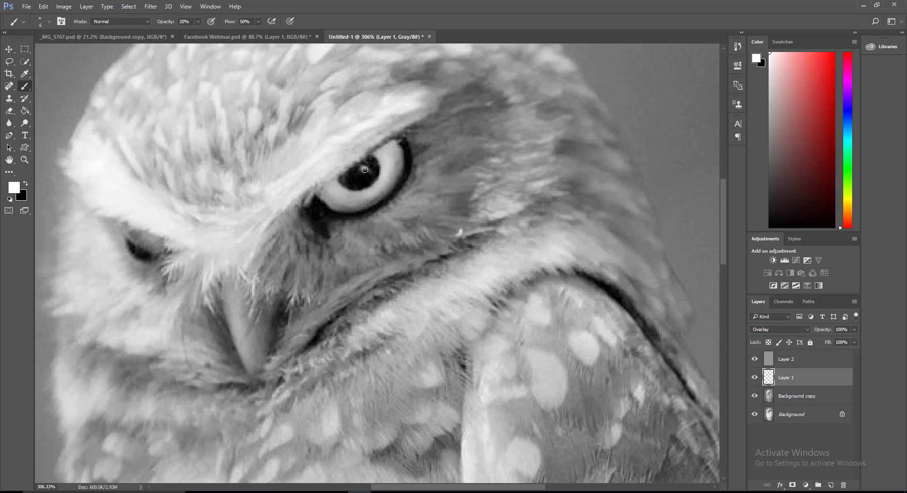
mouse_move(124, 243)
left_mouse_down()
mouse_move(140, 267)
mouse_move(157, 261)
left_mouse_up()
mouse_move(236, 300)
left_mouse_down()
mouse_move(233, 320)
mouse_move(234, 309)
mouse_move(253, 373)
mouse_move(233, 308)
left_mouse_up()
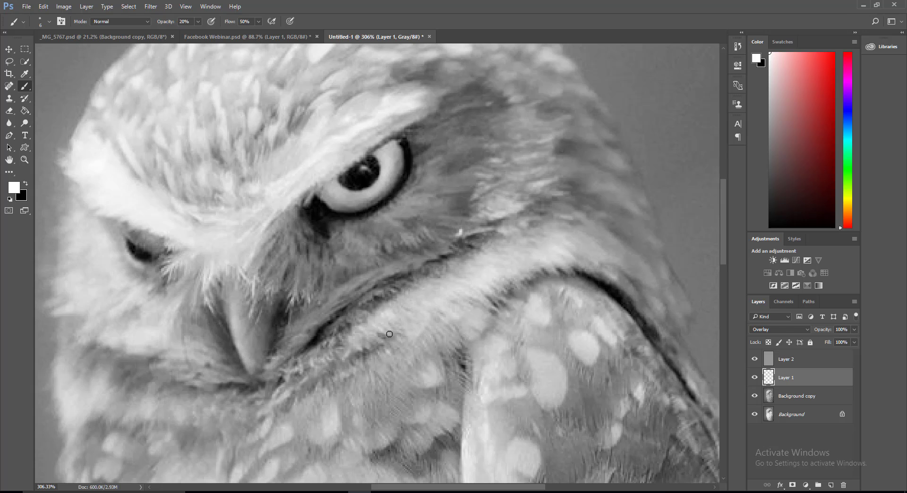
- Make the Background copy layer active with the owl's head and upper body in view
scroll(391, 323, "down", 3)
scroll(392, 315, "down", 5)
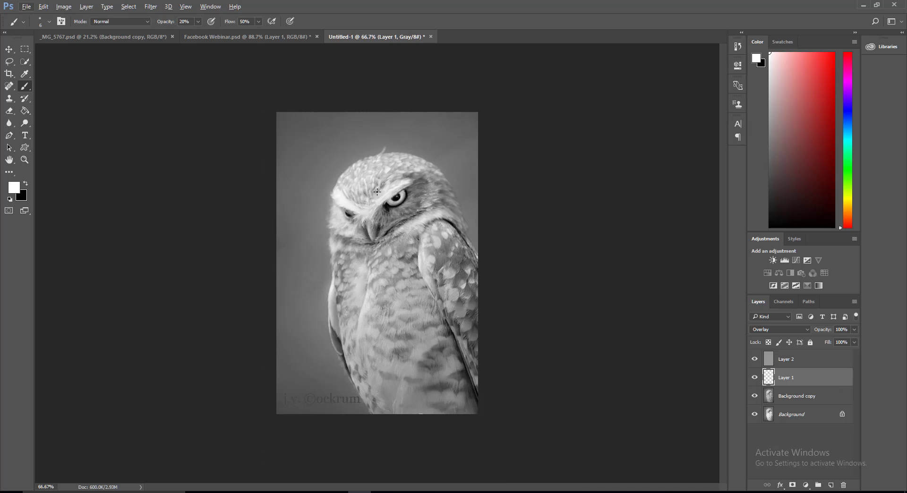
left_click(785, 397)
scroll(399, 166, "up", 3)
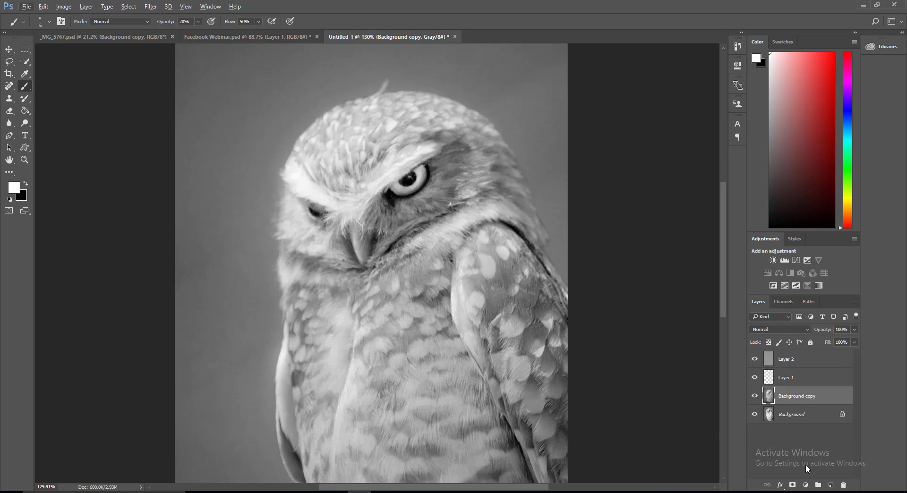
left_click(792, 485)
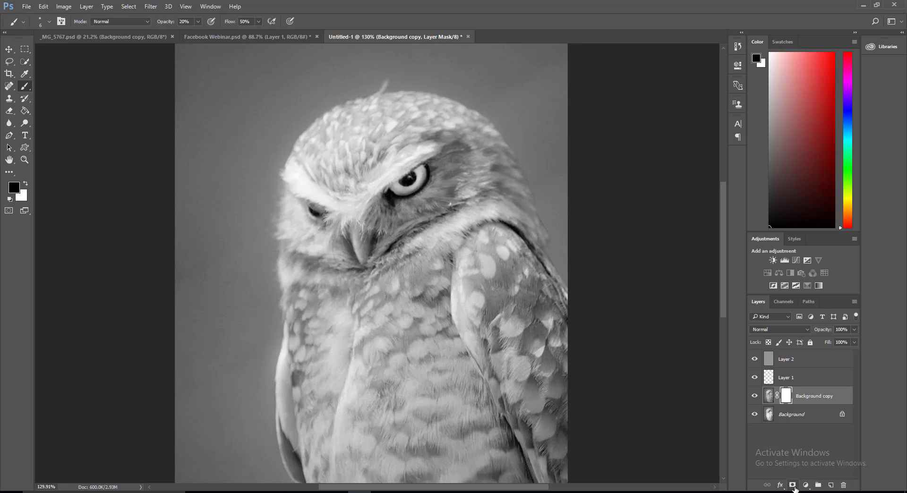
key("ctrl+z")
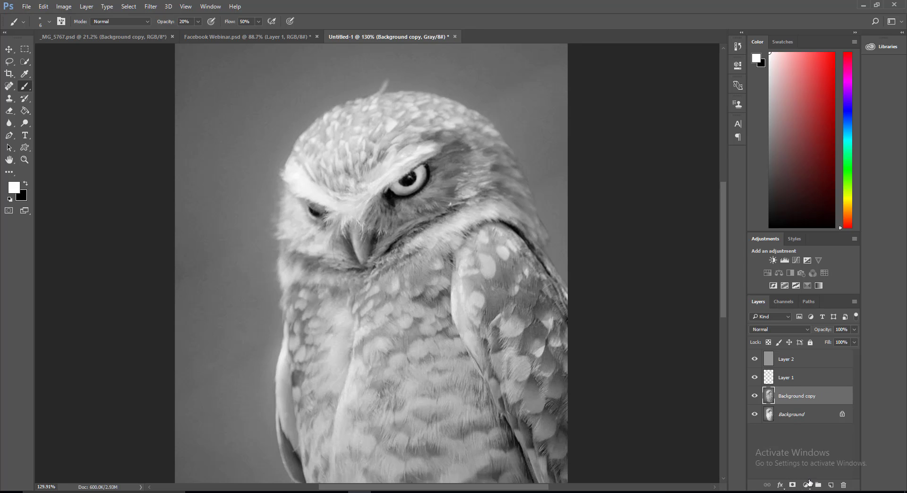
left_click(805, 485)
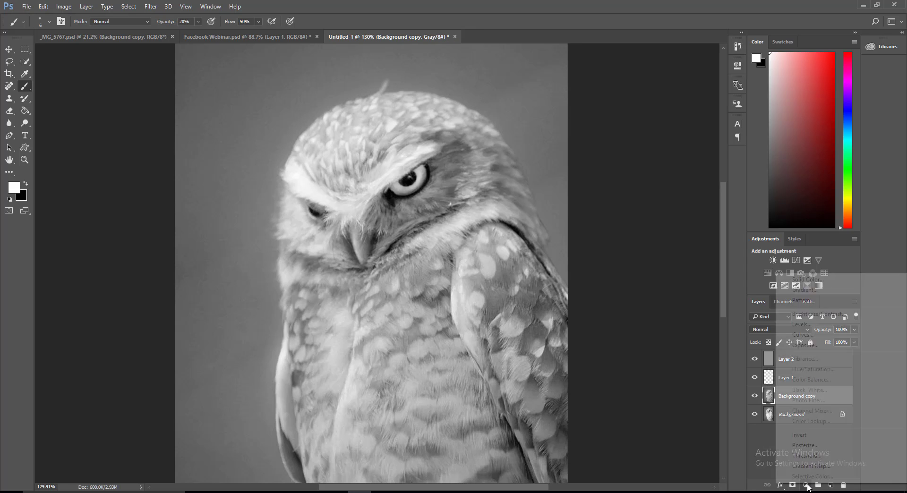
left_click(819, 314)
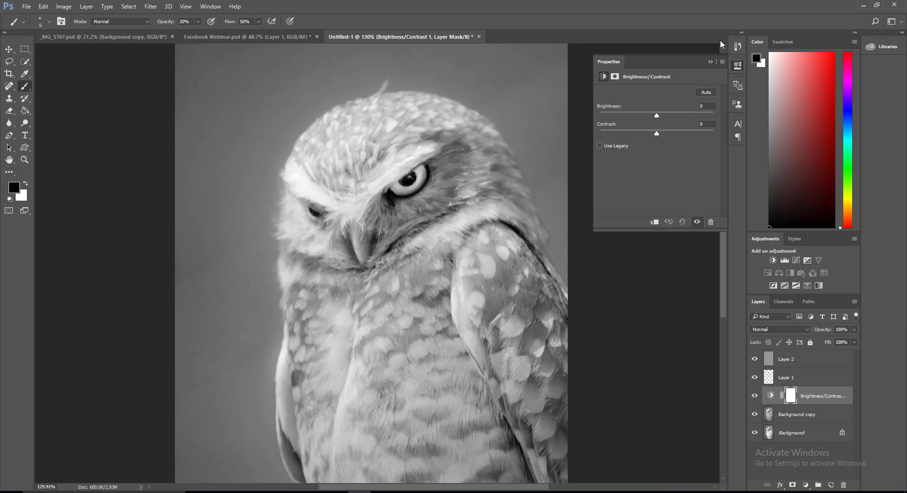
left_click(710, 62)
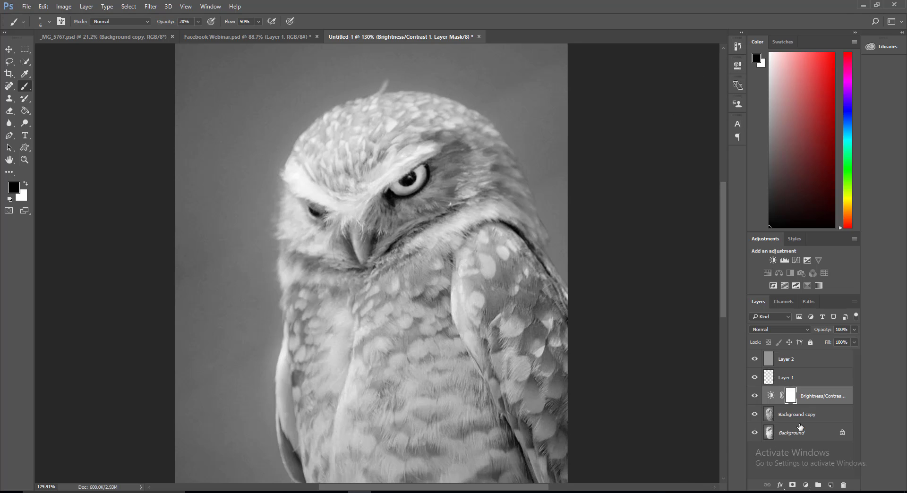
left_click(810, 399)
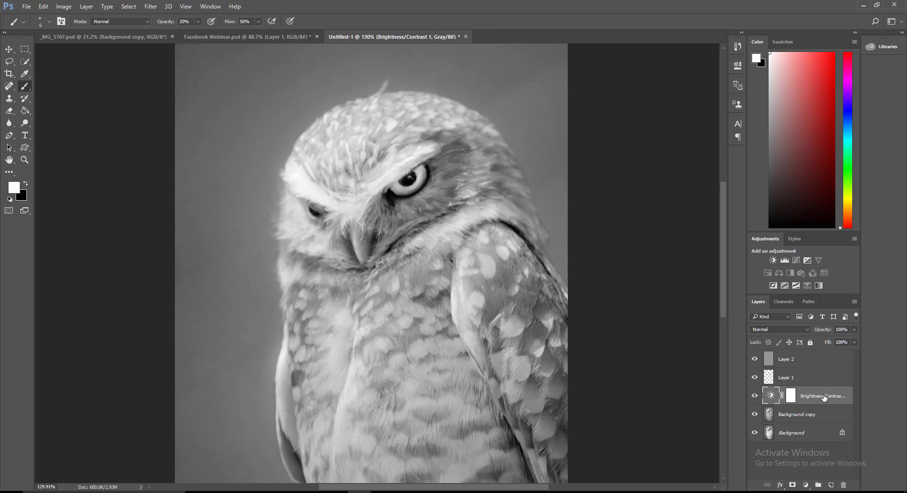
key("Delete")
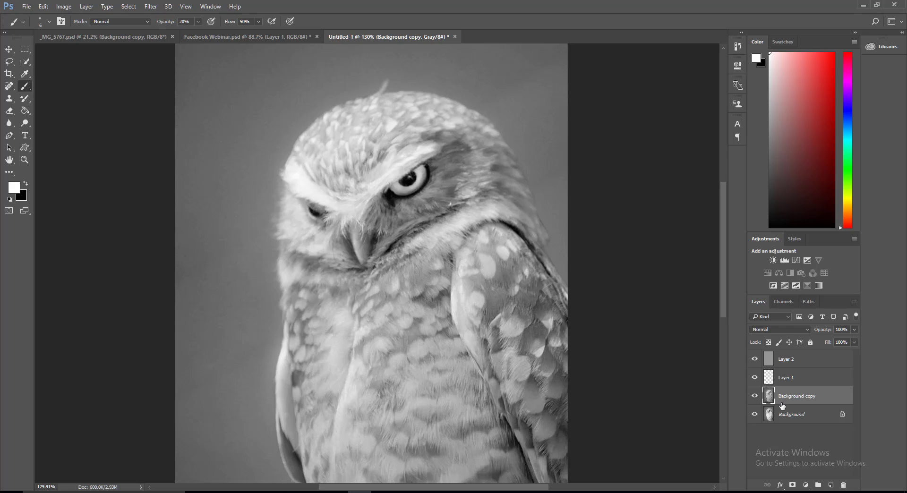
- Select the top of the owl's head with the Lasso tool using a 50 px feather
left_click(10, 62)
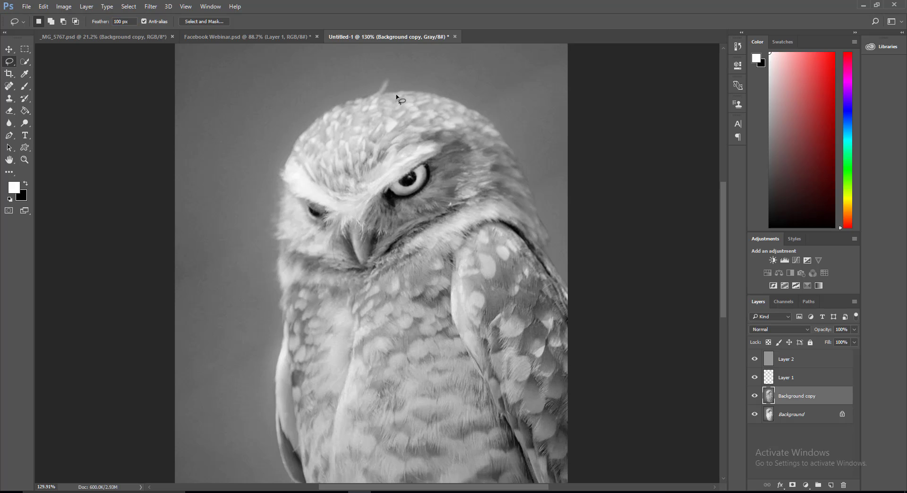
left_click_drag(436, 102, 354, 89)
mouse_move(299, 214)
left_mouse_down()
mouse_move(368, 217)
mouse_move(426, 177)
mouse_move(446, 134)
mouse_move(425, 97)
left_mouse_up()
left_click(128, 21)
type("50")
key("Return")
left_click_drag(372, 98, 309, 111)
left_click_drag(336, 99, 337, 99)
left_click(150, 7)
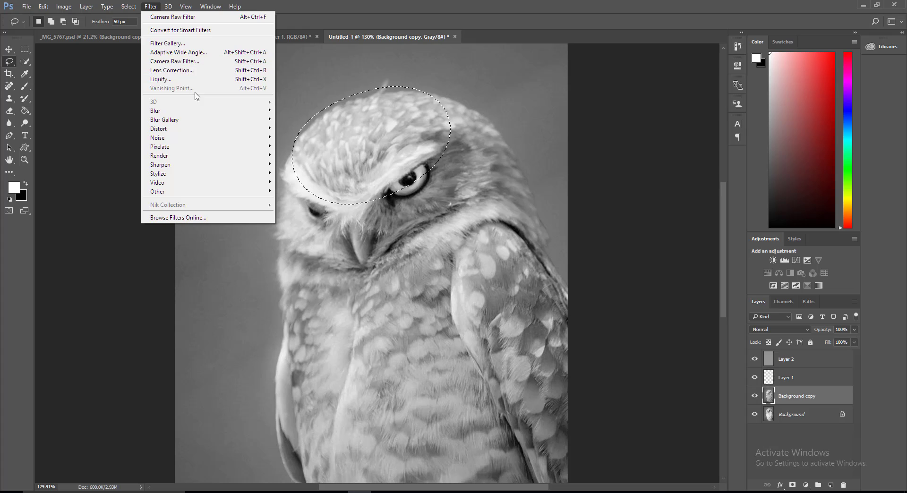
left_click(311, 21)
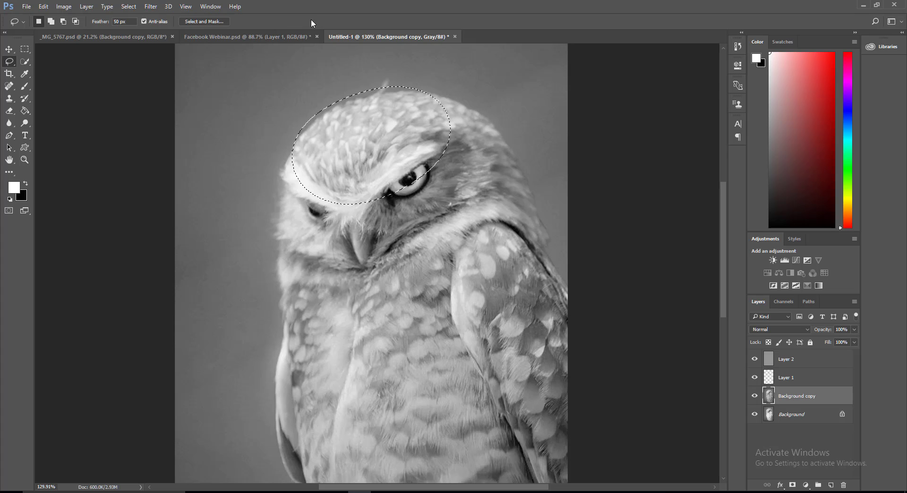
- Add a Brightness/Contrast adjustment layer for the selected head area with brightness -17 and contrast 23
left_click(806, 485)
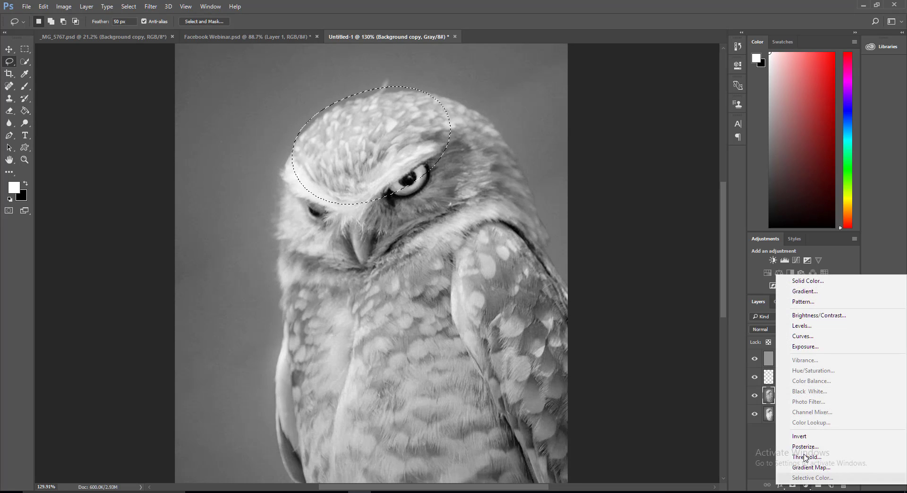
left_click(818, 315)
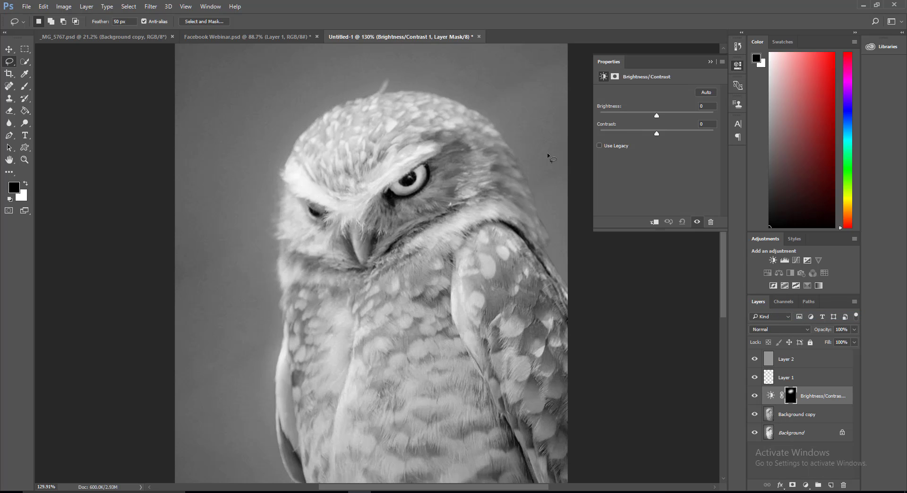
mouse_move(657, 117)
left_mouse_down()
mouse_move(666, 114)
mouse_move(656, 114)
mouse_move(676, 135)
mouse_move(651, 118)
left_mouse_up()
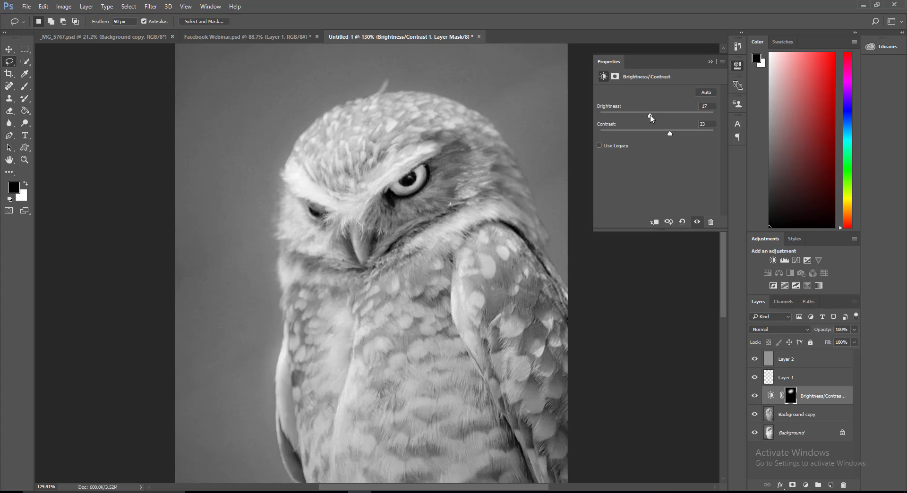
left_click(710, 61)
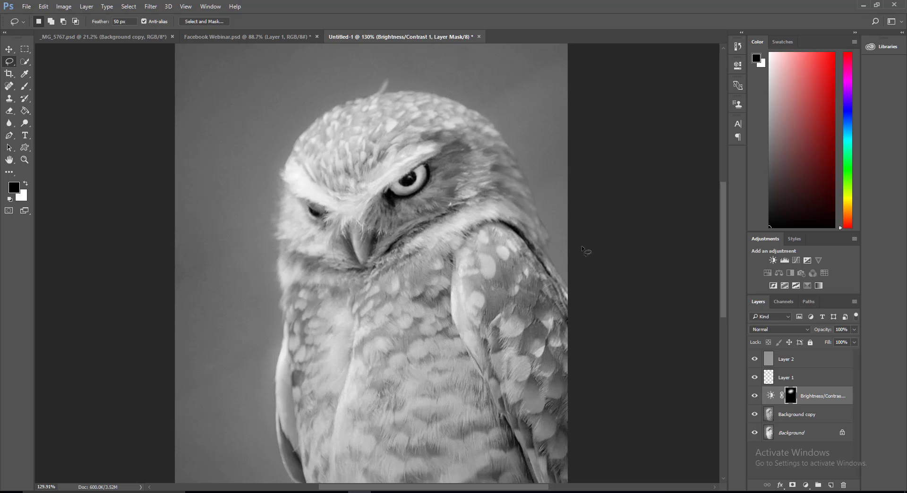
- Hide and show the Brightness/Contrast layer to compare the head before and after on the whole image
scroll(684, 318, "down", 5)
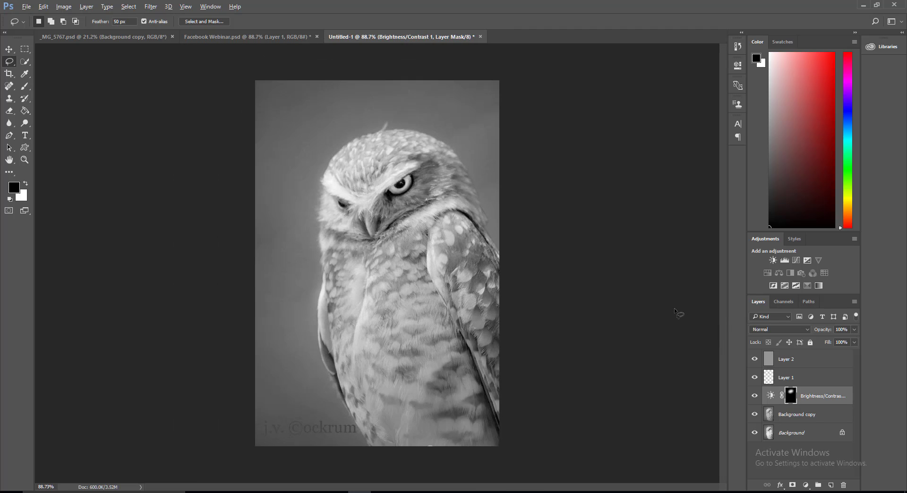
left_click(755, 397)
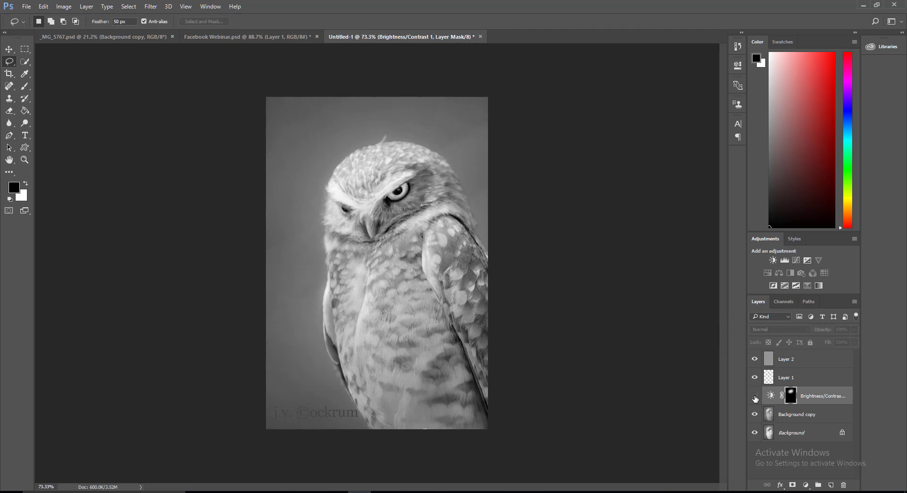
left_click(755, 397)
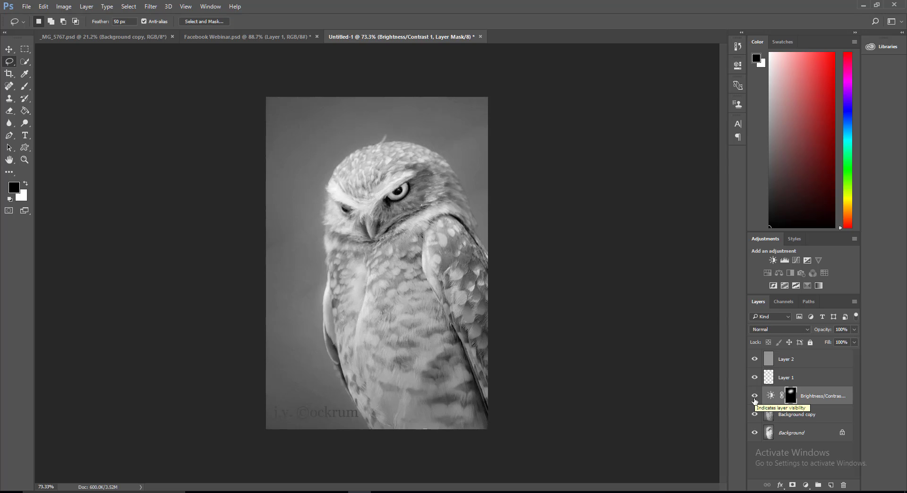
- Make Layer 2 active and choose the Burn tool with its range set to Midtones
left_click(793, 417)
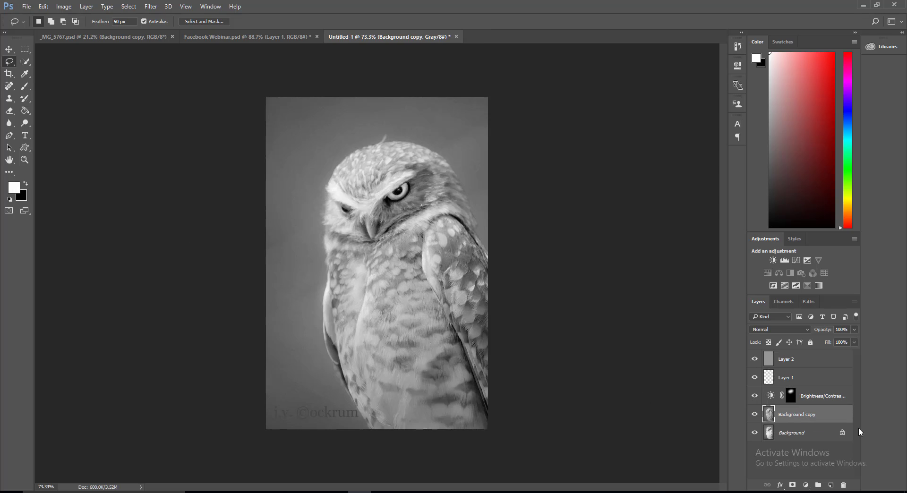
left_click(783, 360)
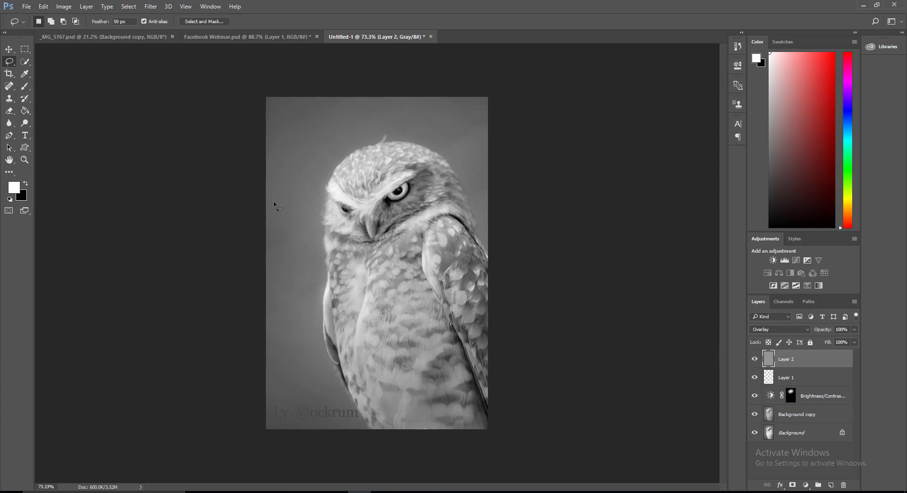
left_click(25, 123)
left_click(59, 132)
left_click(121, 22)
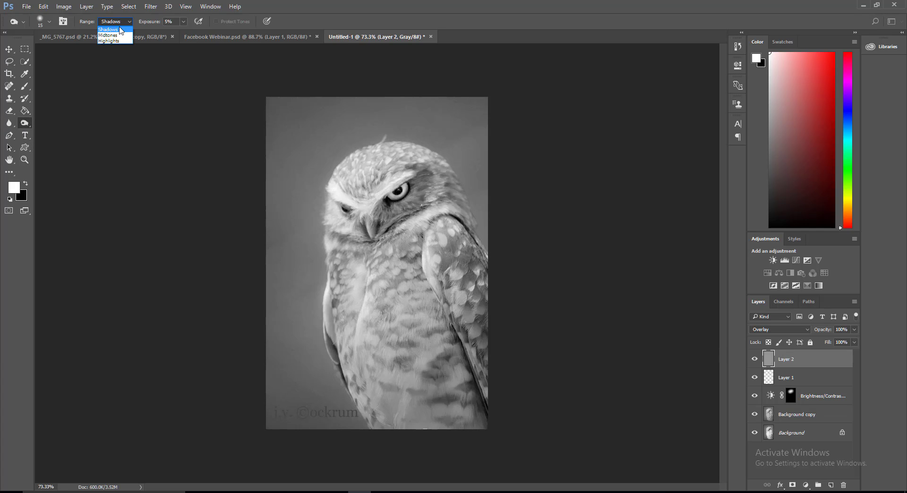
left_click(118, 35)
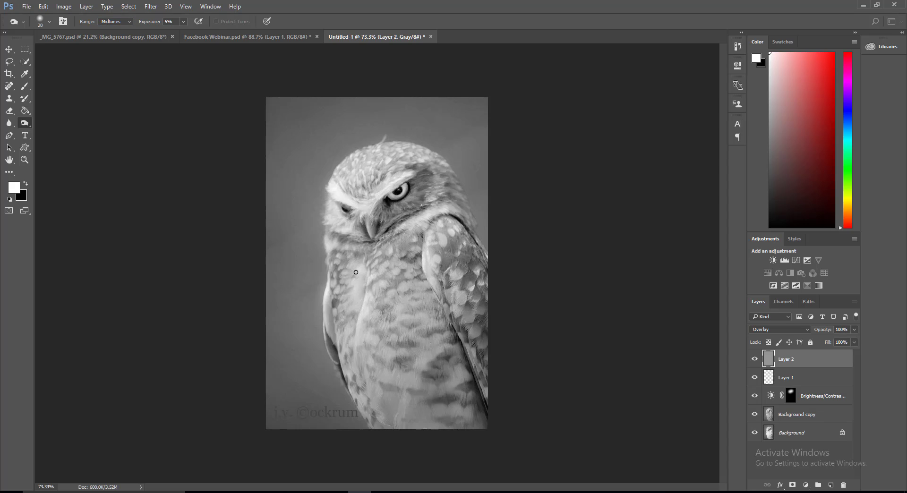
- Resize the Burn brush to 35 px and set its range to Shadows
key("bracketright")
key("bracketright")
key("bracketright")
key("bracketright")
key("bracketright")
key("bracketright")
key("bracketright")
key("bracketleft")
key("bracketleft")
key("bracketleft")
key("bracketleft")
key("bracketleft")
key("bracketleft")
left_click(113, 22)
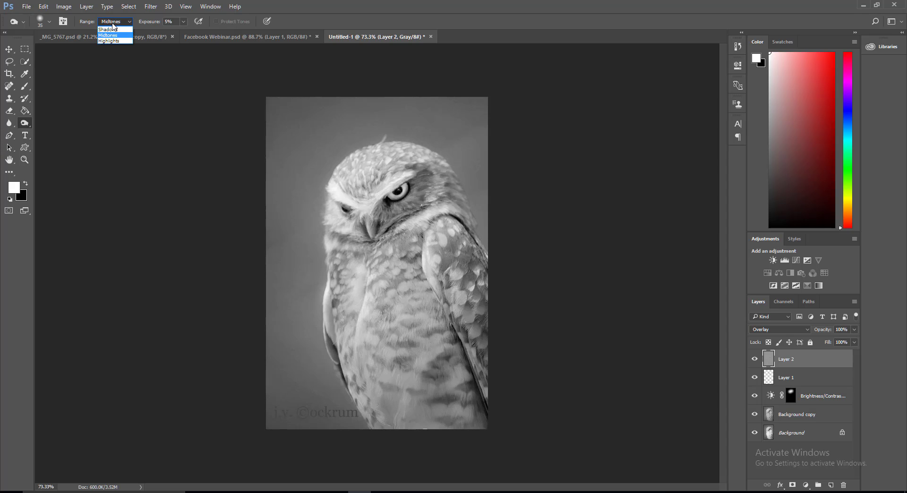
left_click(113, 29)
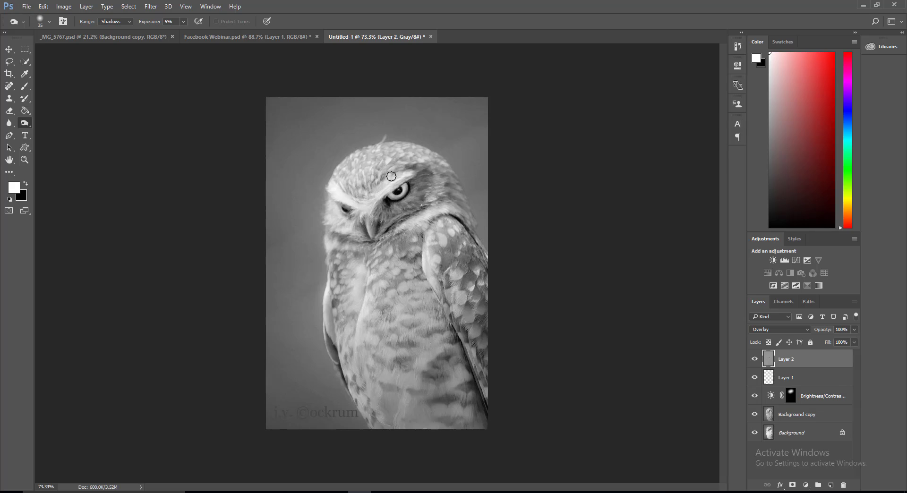
- Switch to the Dodge tool and enlarge its brush to 70 px for working on the highlights of Layer 2
right_click(26, 124)
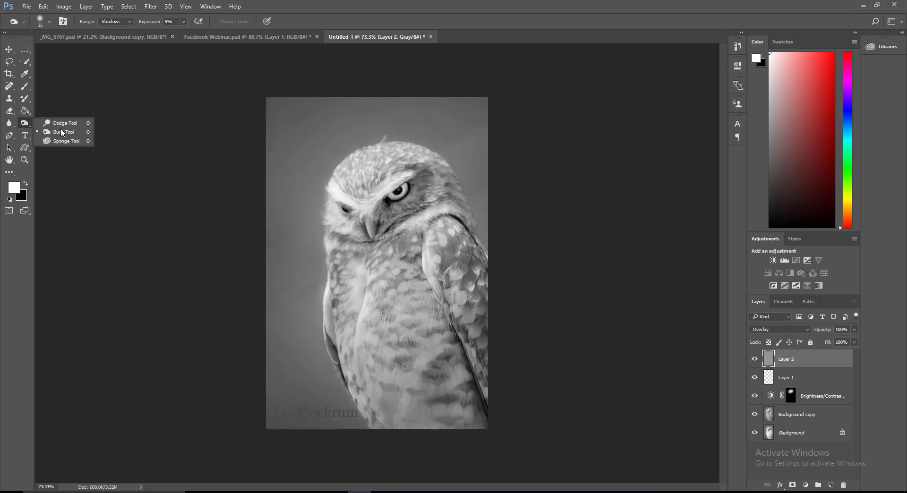
left_click(64, 123)
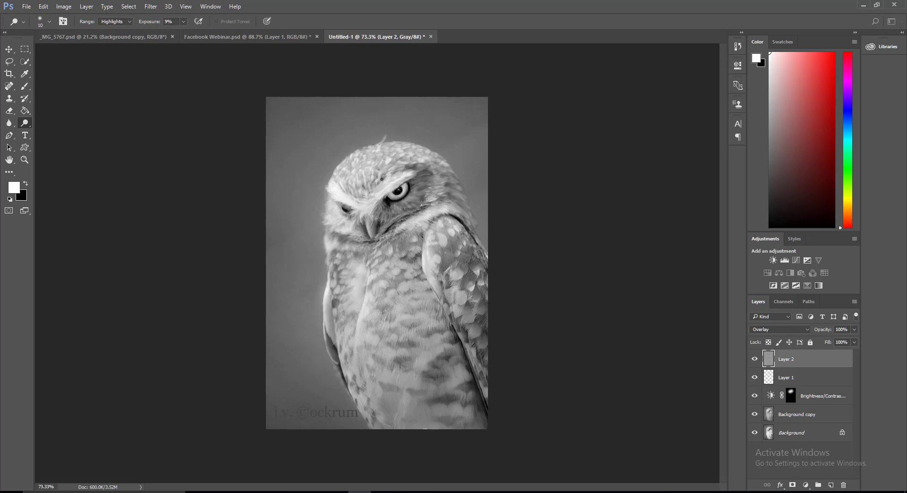
key("bracketright")
key("bracketright")
key("bracketright")
key("bracketright")
key("bracketright")
key("bracketright")
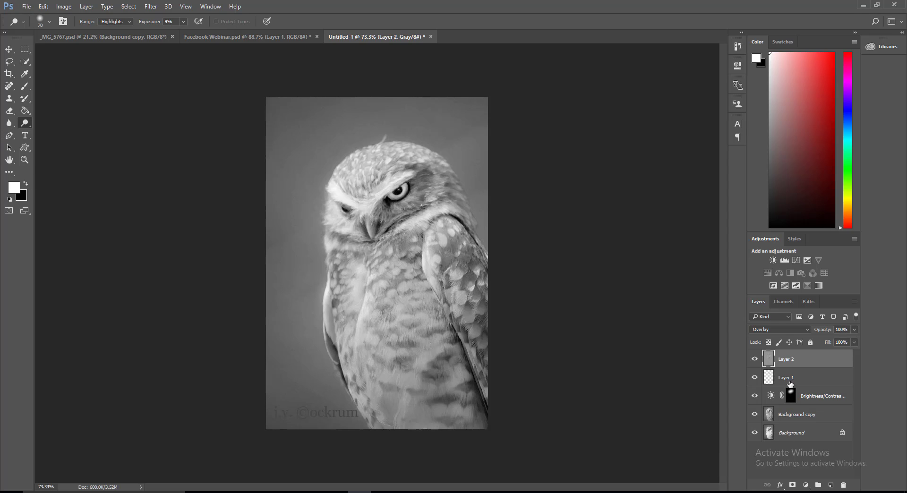
- Darken the owl's chest and lower body on Layer 1 with a black 200 px brush at 20% opacity
left_click(791, 385)
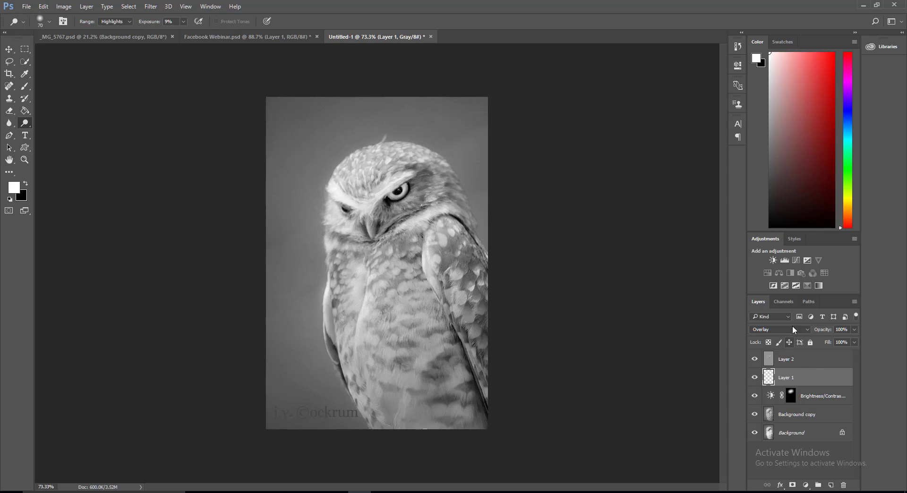
left_click(25, 90)
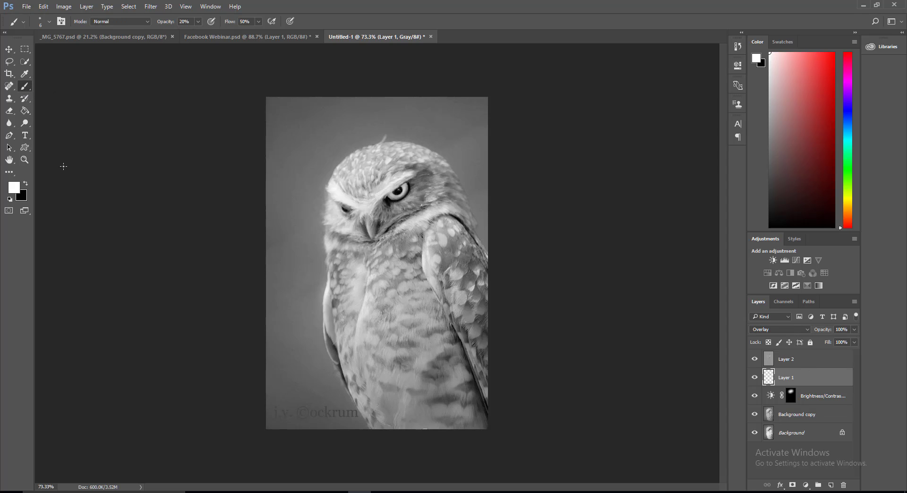
left_click(10, 199)
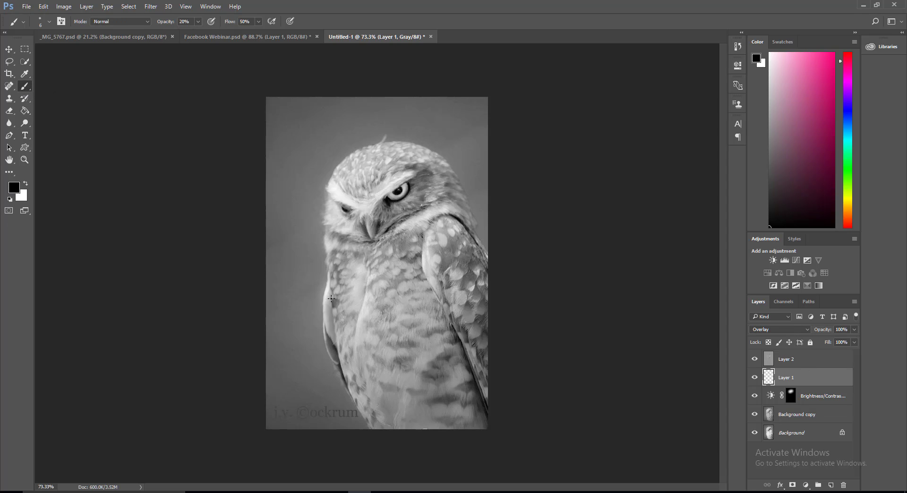
key("bracketright")
key("bracketright")
key("bracketright")
key("bracketright")
key("bracketright")
key("bracketright")
key("bracketright")
key("bracketright")
left_click_drag(418, 362, 473, 442)
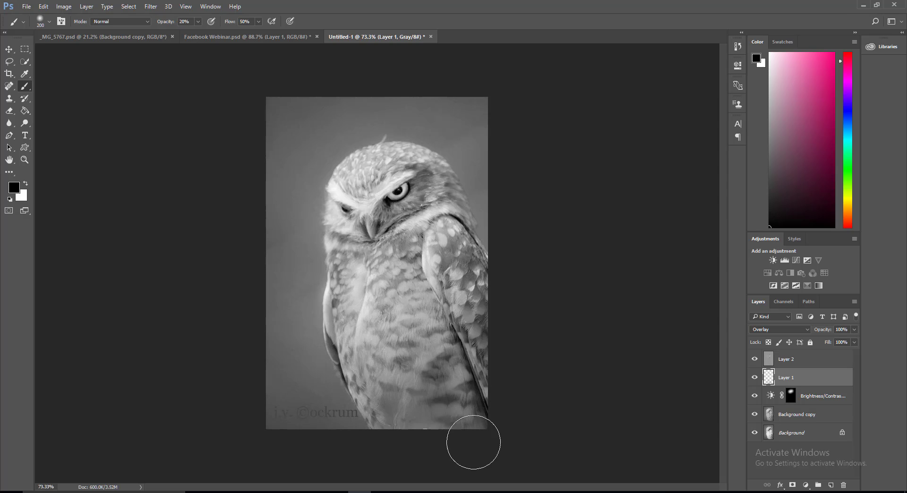
left_click_drag(349, 326, 382, 385)
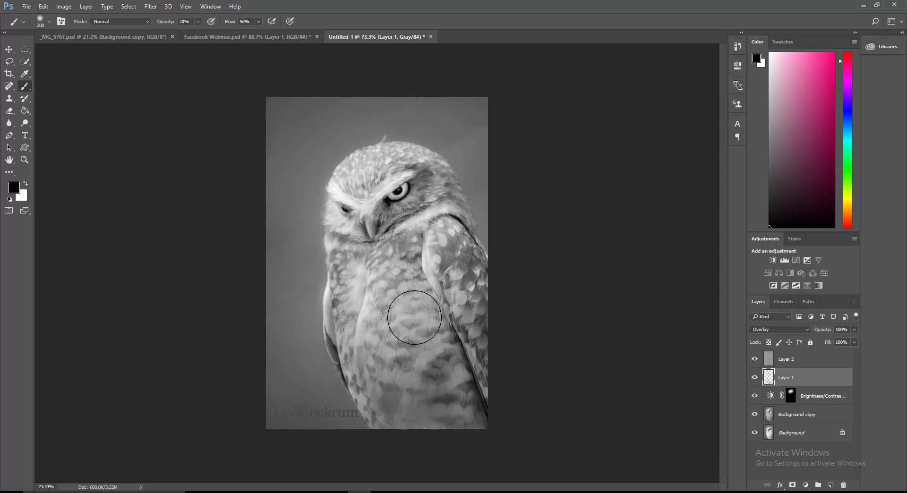
left_click_drag(415, 325, 421, 347)
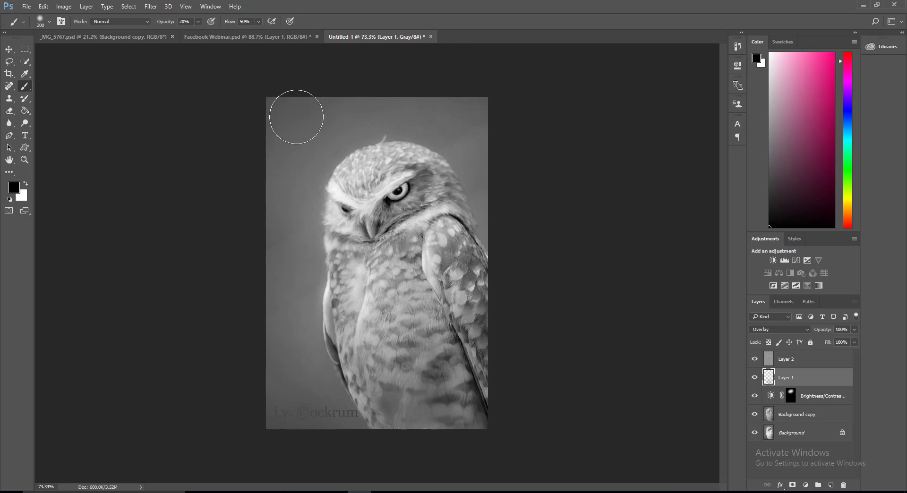
- Lower the brush opacity to 5% and darken the outer edges of the photo around the owl
key("0")
key("5")
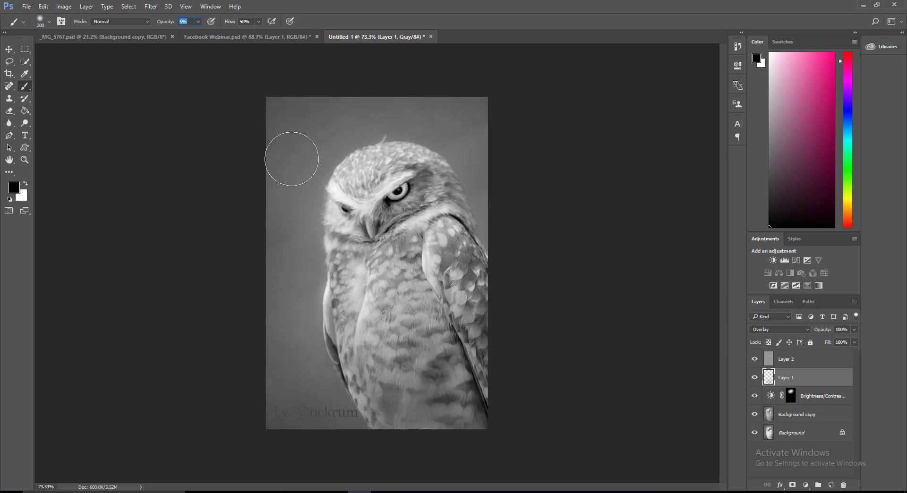
mouse_move(321, 107)
left_mouse_down()
mouse_move(300, 107)
mouse_move(397, 89)
mouse_move(454, 123)
mouse_move(464, 115)
mouse_move(492, 149)
mouse_move(246, 247)
mouse_move(278, 375)
mouse_move(318, 419)
mouse_move(269, 412)
mouse_move(287, 264)
mouse_move(339, 77)
mouse_move(231, 227)
mouse_move(501, 202)
mouse_move(506, 283)
mouse_move(444, 446)
mouse_move(338, 425)
mouse_move(375, 435)
mouse_move(508, 431)
left_mouse_up()
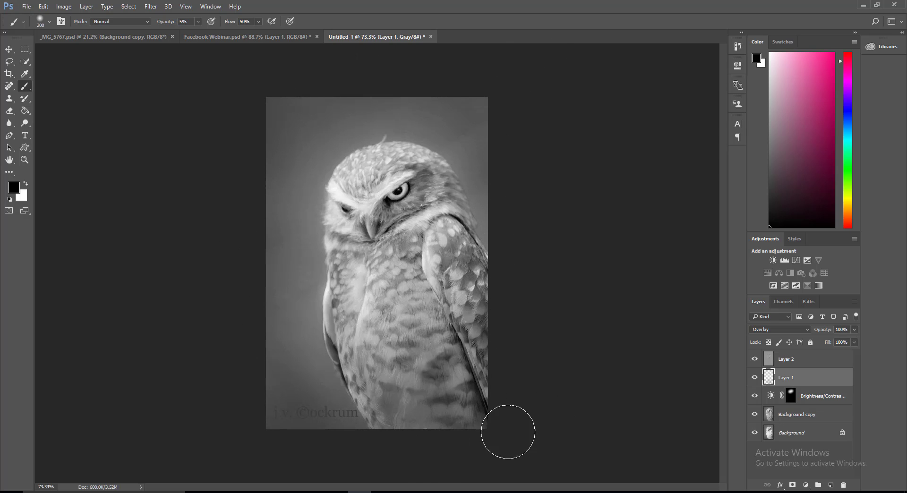
- Merge all layers from Background copy up to Layer 2 into one layer, leaving the Background separate
left_click(802, 412)
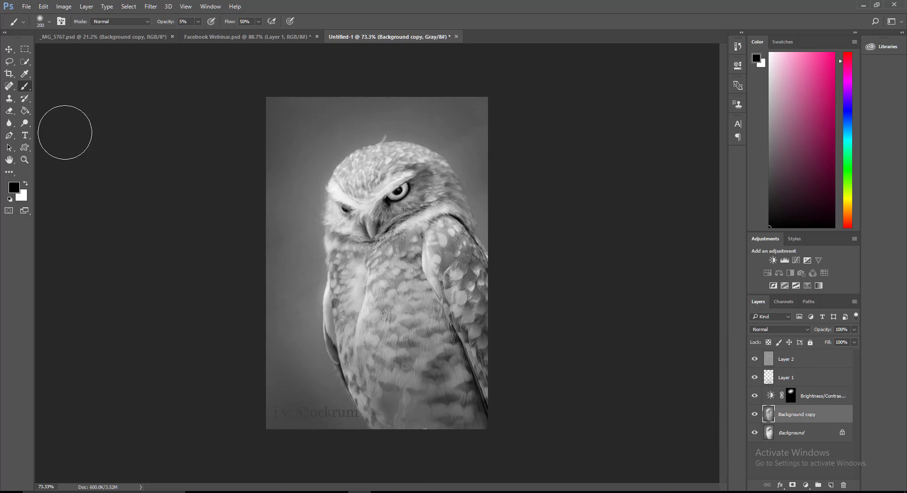
left_click(9, 99)
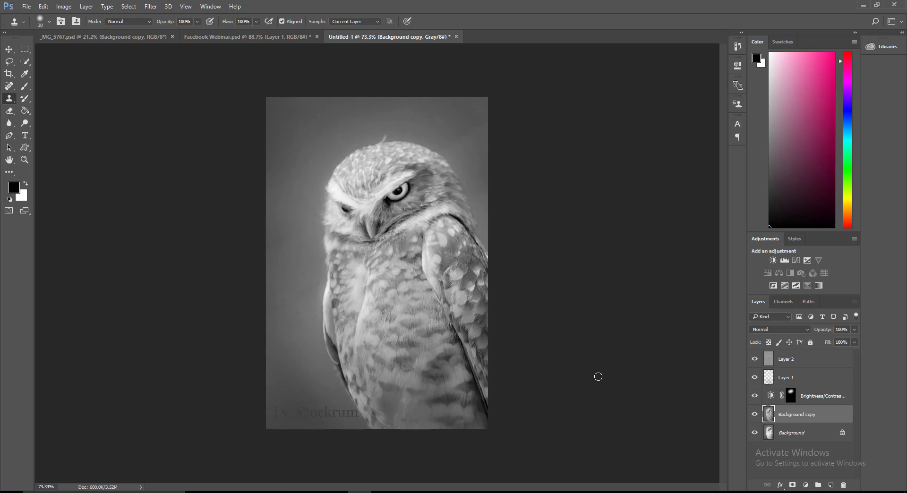
left_click(804, 364, "shift")
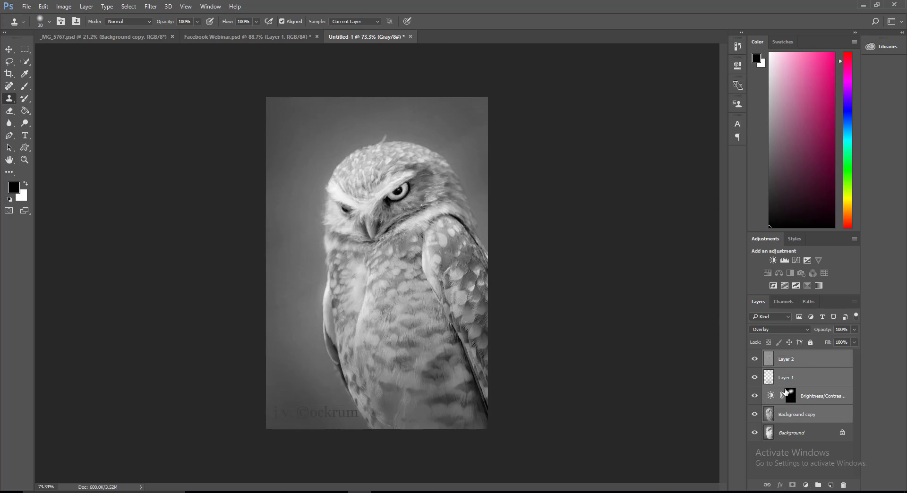
left_click(87, 6)
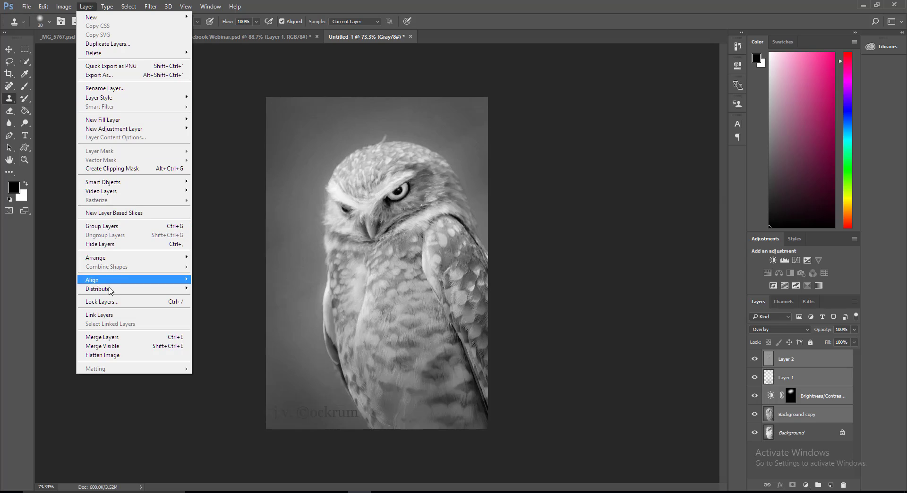
left_click(103, 337)
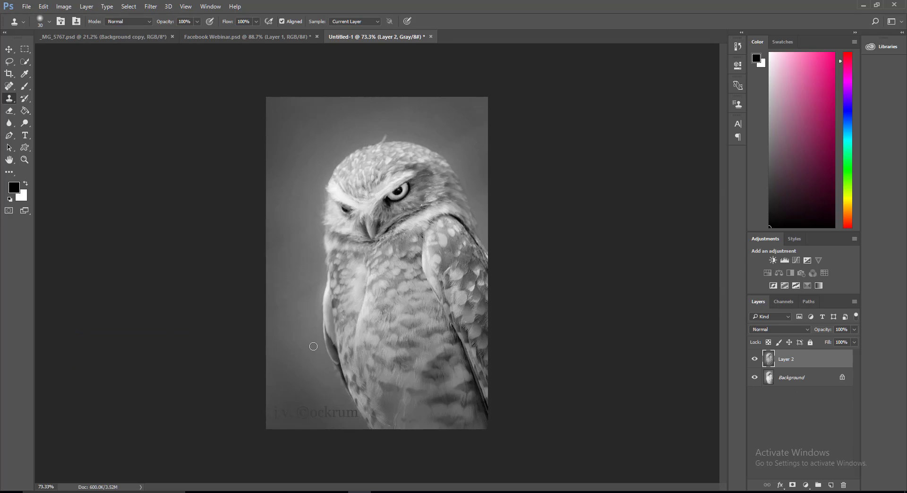
- Hide and show the merged Layer 2 twice to compare the retouched owl with the original photo
left_click(755, 360)
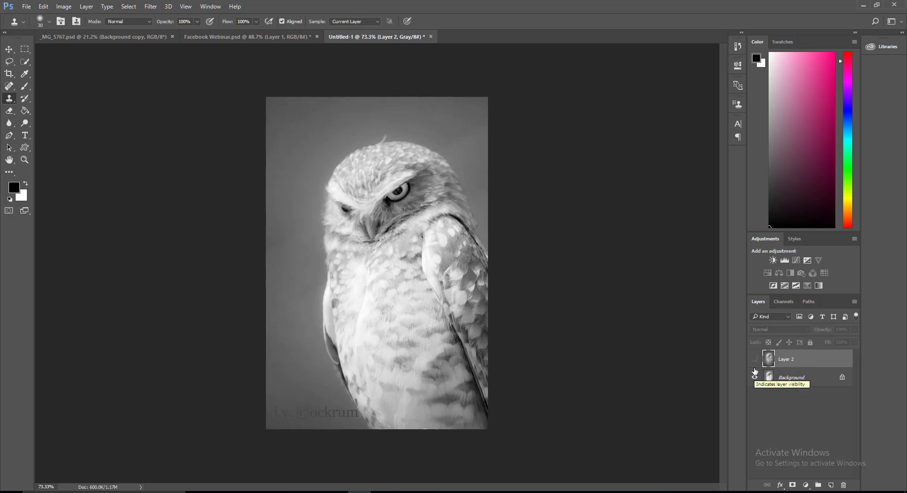
left_click(755, 360)
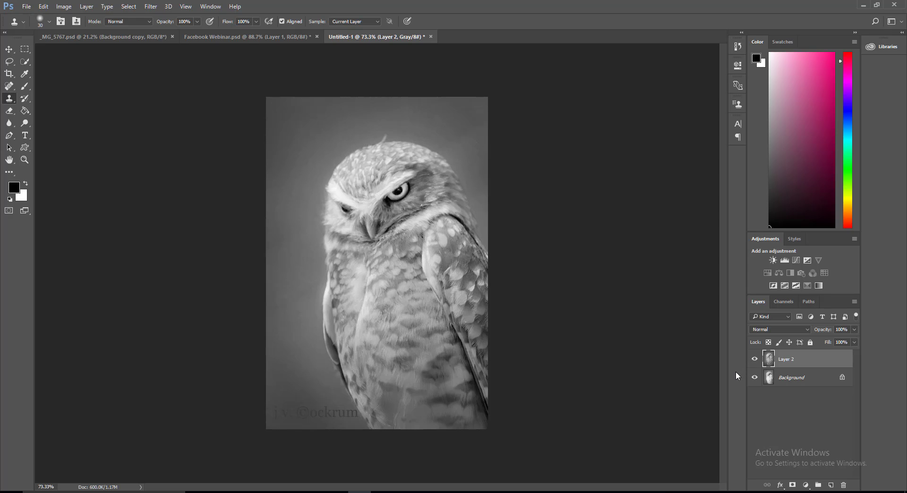
left_click(755, 360)
left_click(755, 360)
- Choose the Dodge tool with a 35 px brush for Layer 2 and toggle the layer's visibility to compare with the original
left_click(25, 123)
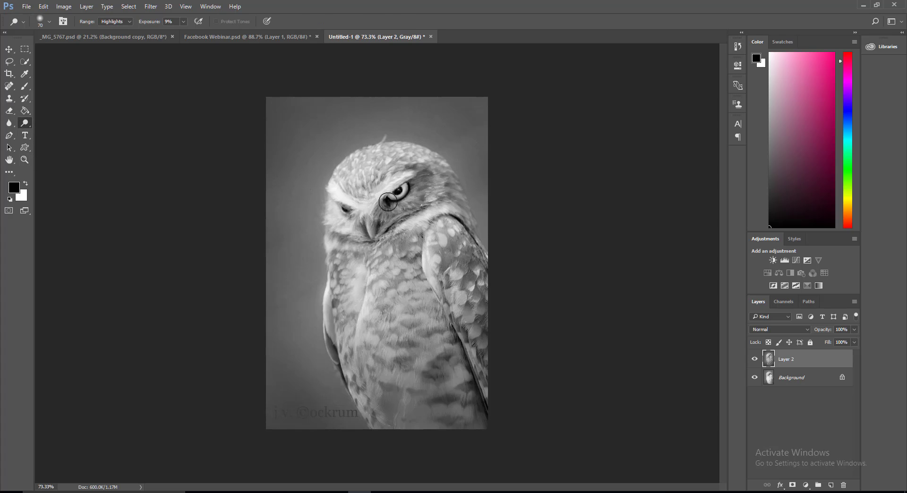
key("bracketleft")
key("bracketleft")
key("bracketleft")
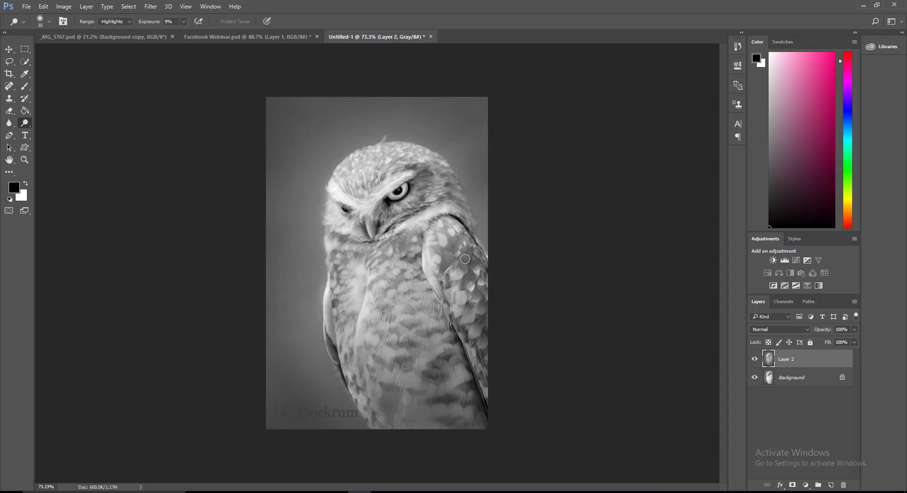
left_click(754, 359)
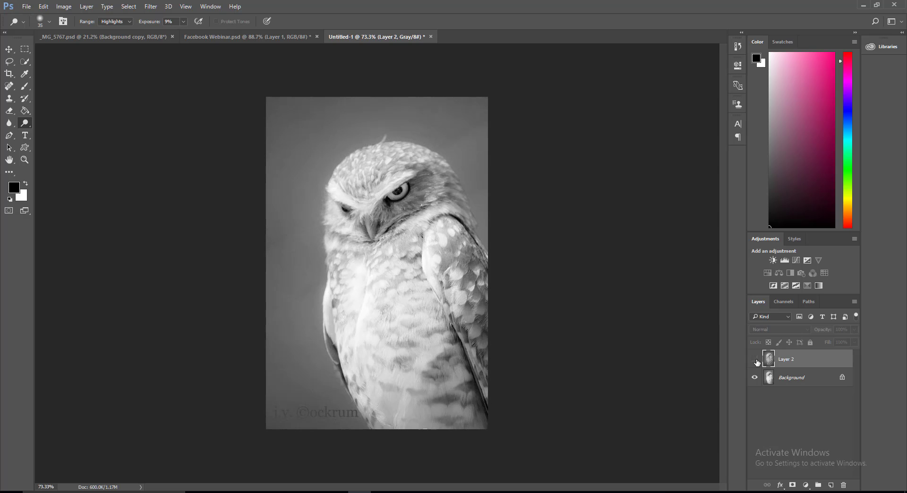
left_click(755, 360)
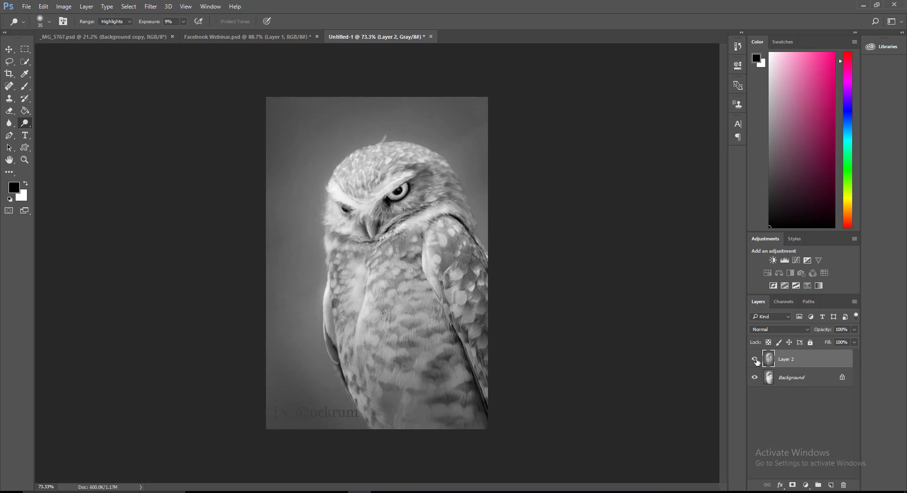